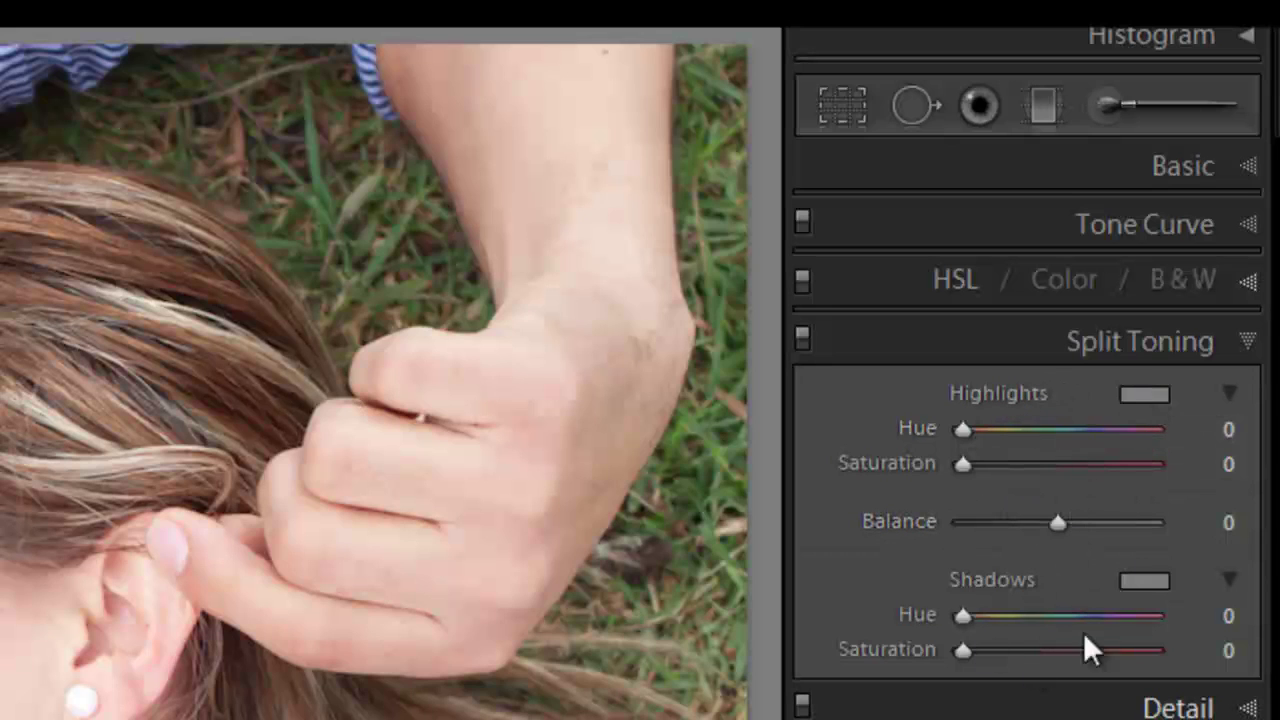
Tint the split-toning highlights yellow with hue 58 and saturation 59.
click(1150, 398)
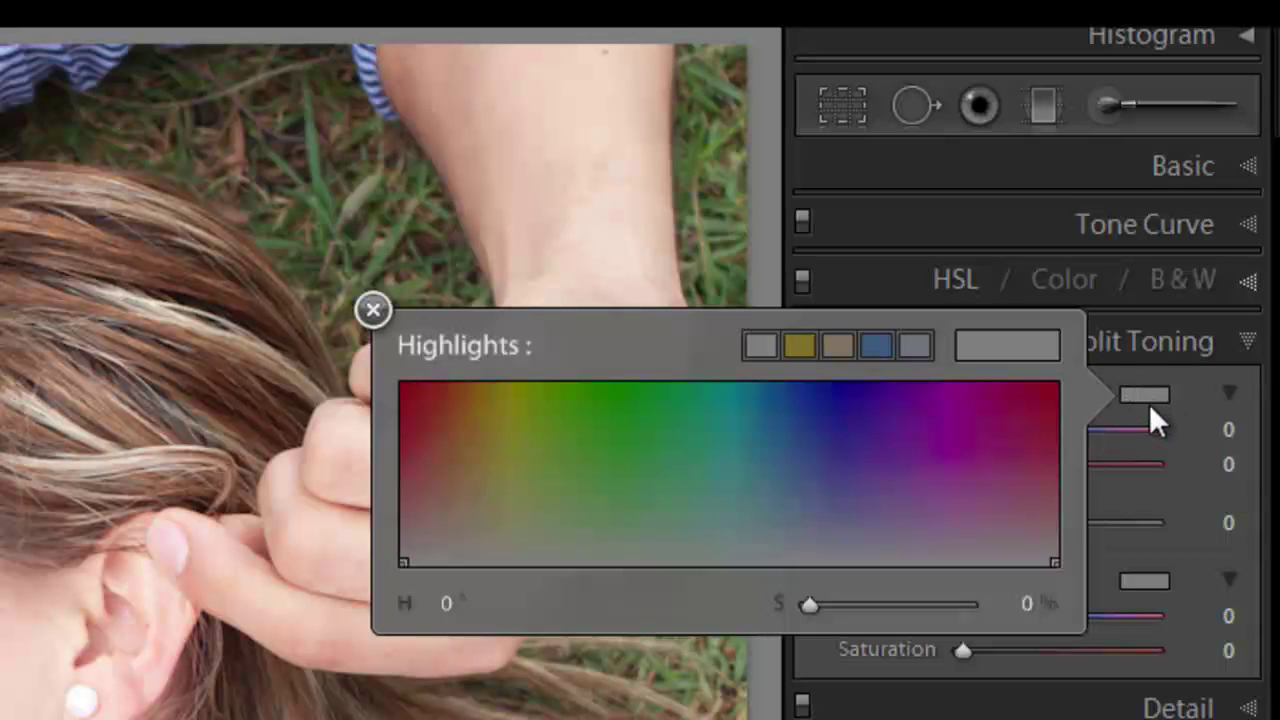
click(507, 470)
drag(507, 470, 506, 438)
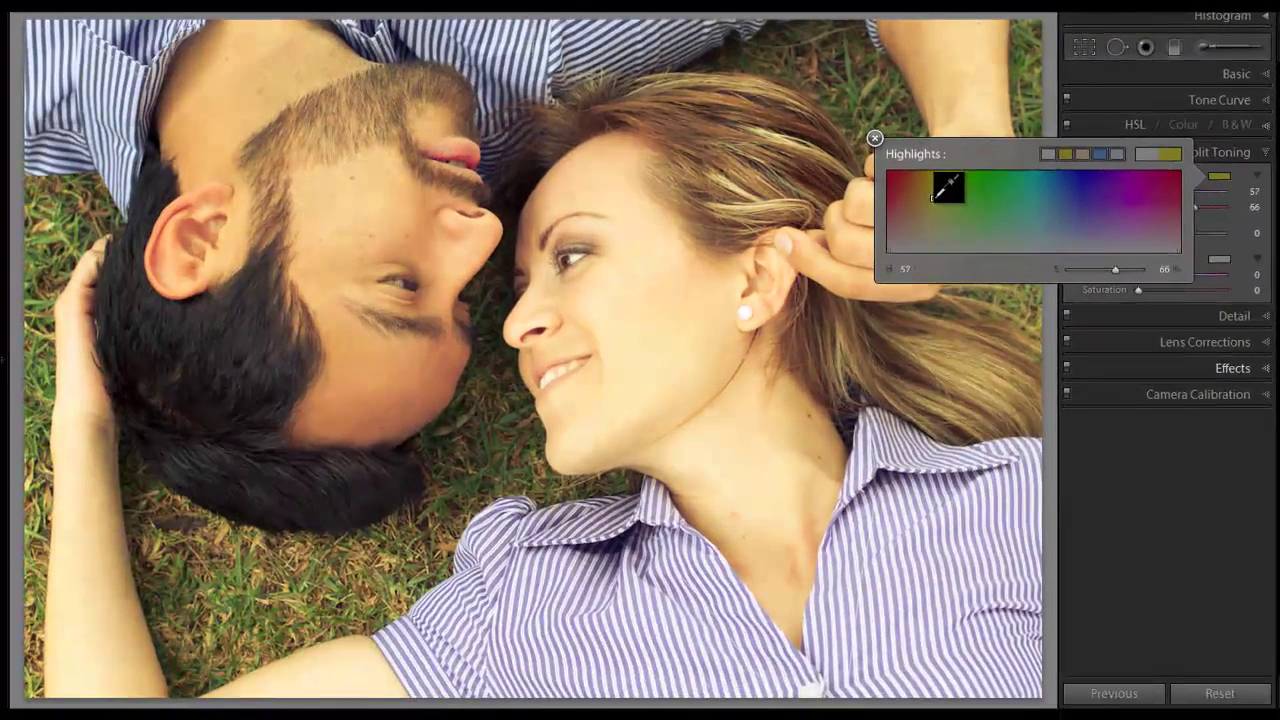
drag(933, 200, 934, 204)
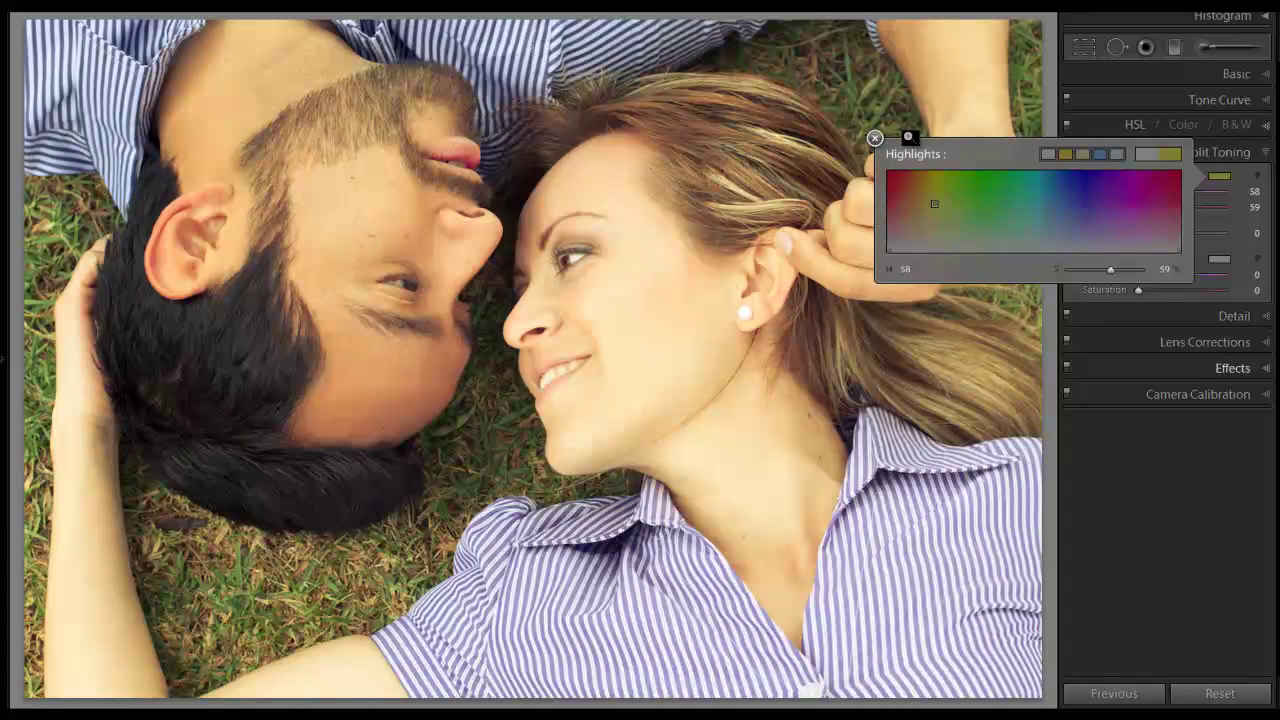
click(874, 140)
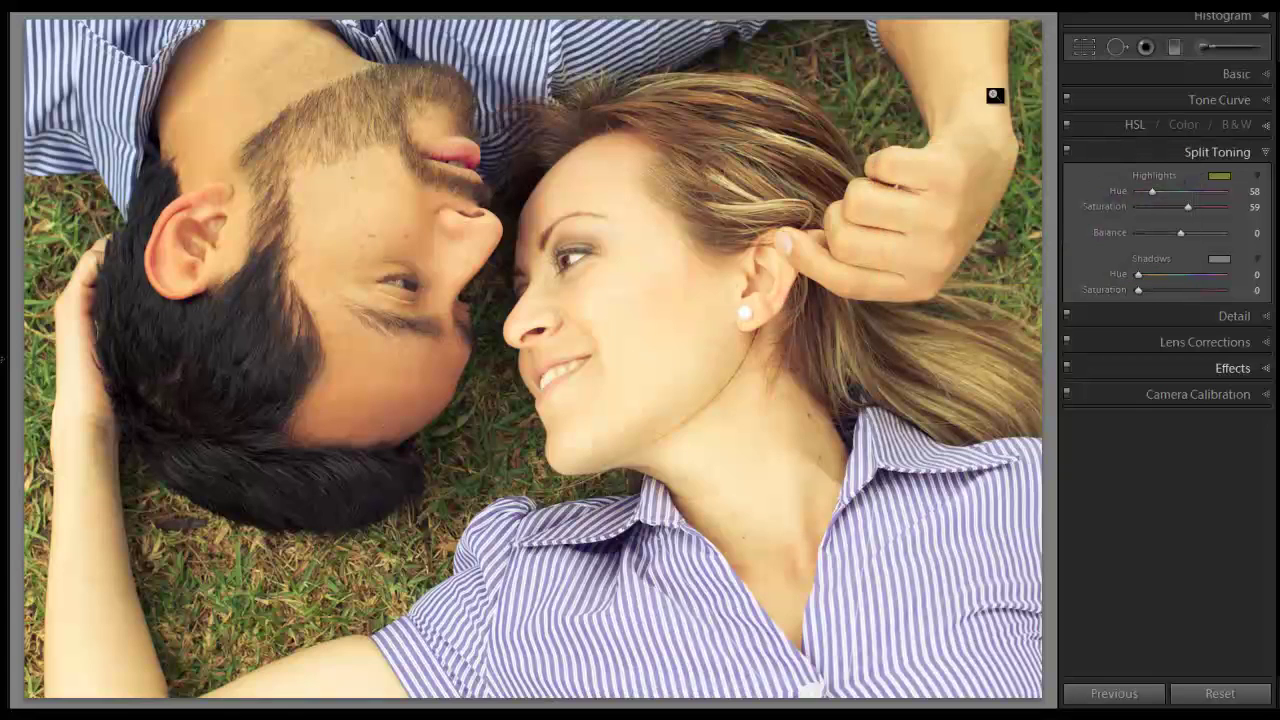
Try blue and orange tints for the split-toning shadows, settling on blue with hue 235 and saturation 81.
click(1218, 258)
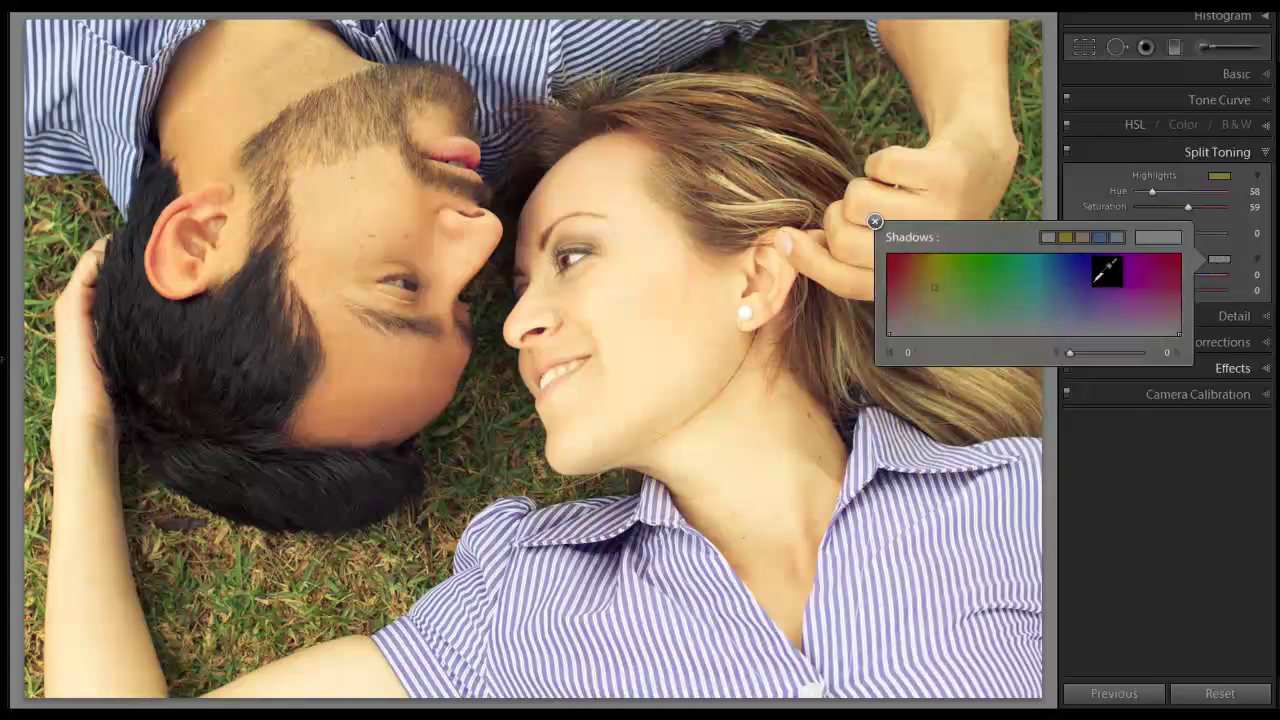
click(1077, 269)
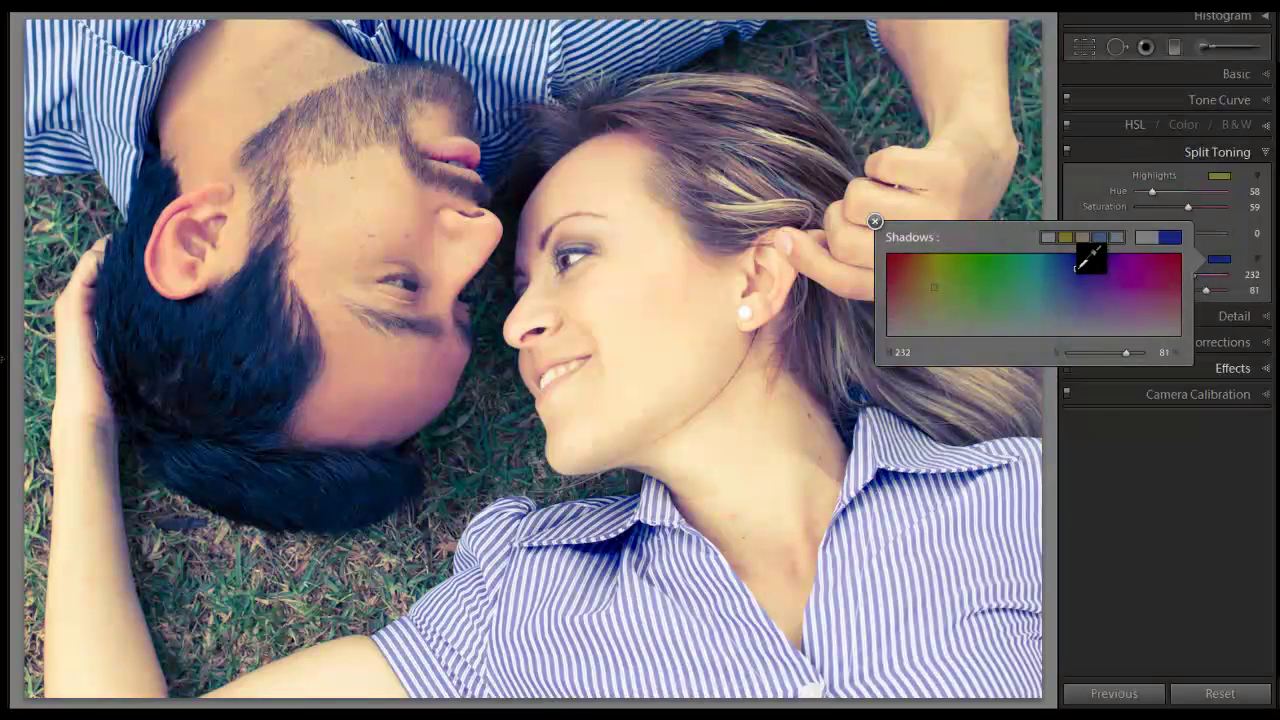
drag(1076, 268, 1072, 274)
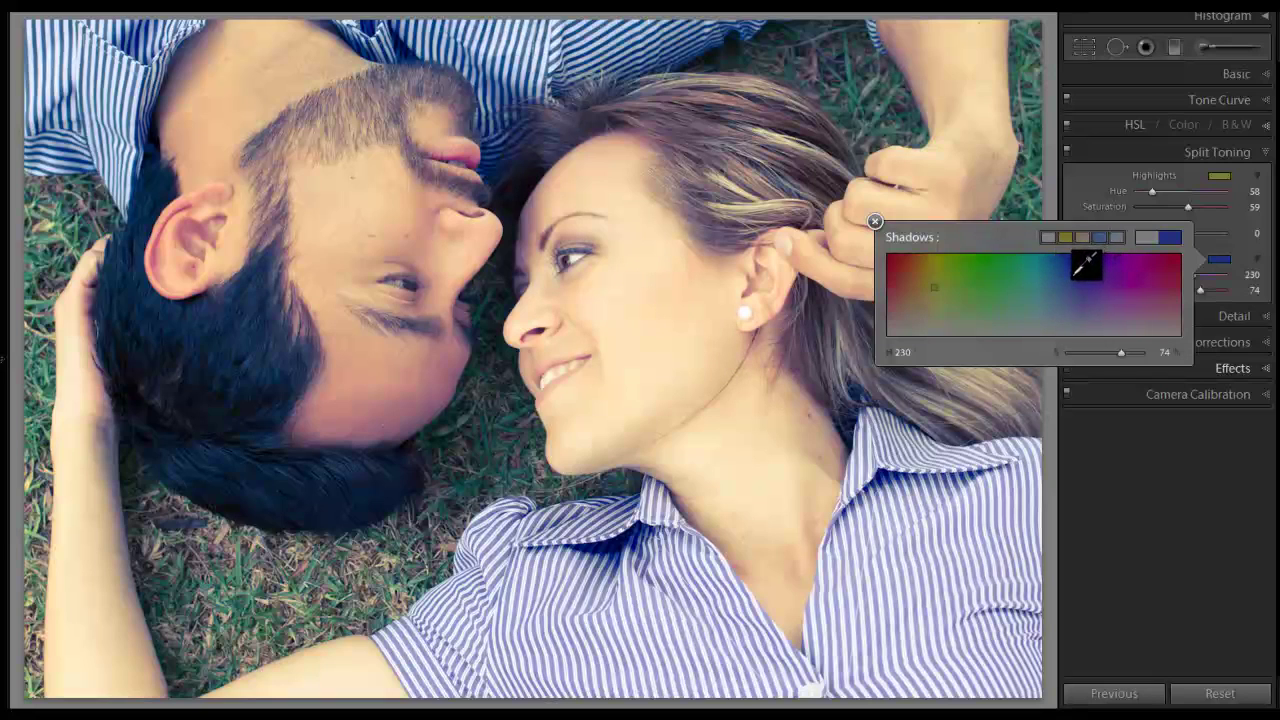
mouse_move(1072, 275)
mouse_down()
mouse_move(1009, 284)
mouse_move(1080, 271)
mouse_move(1066, 270)
mouse_up()
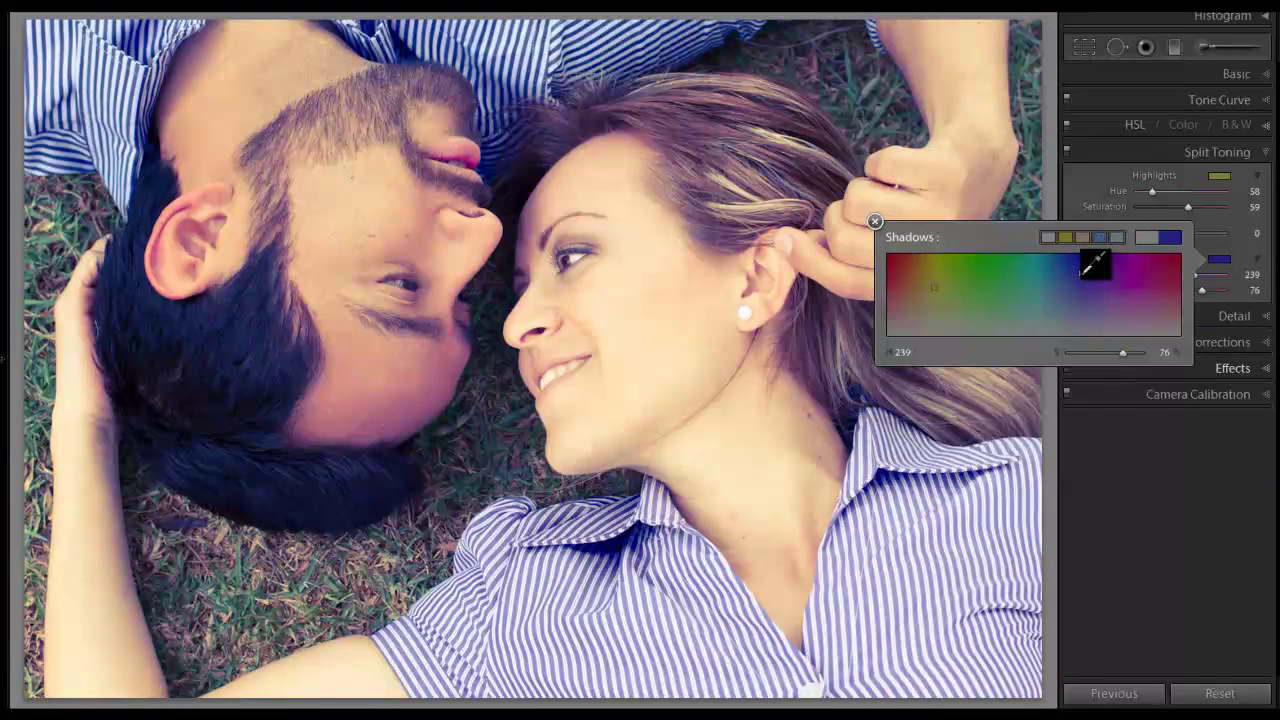
mouse_move(1082, 262)
mouse_down()
mouse_move(1032, 283)
mouse_move(935, 259)
mouse_up()
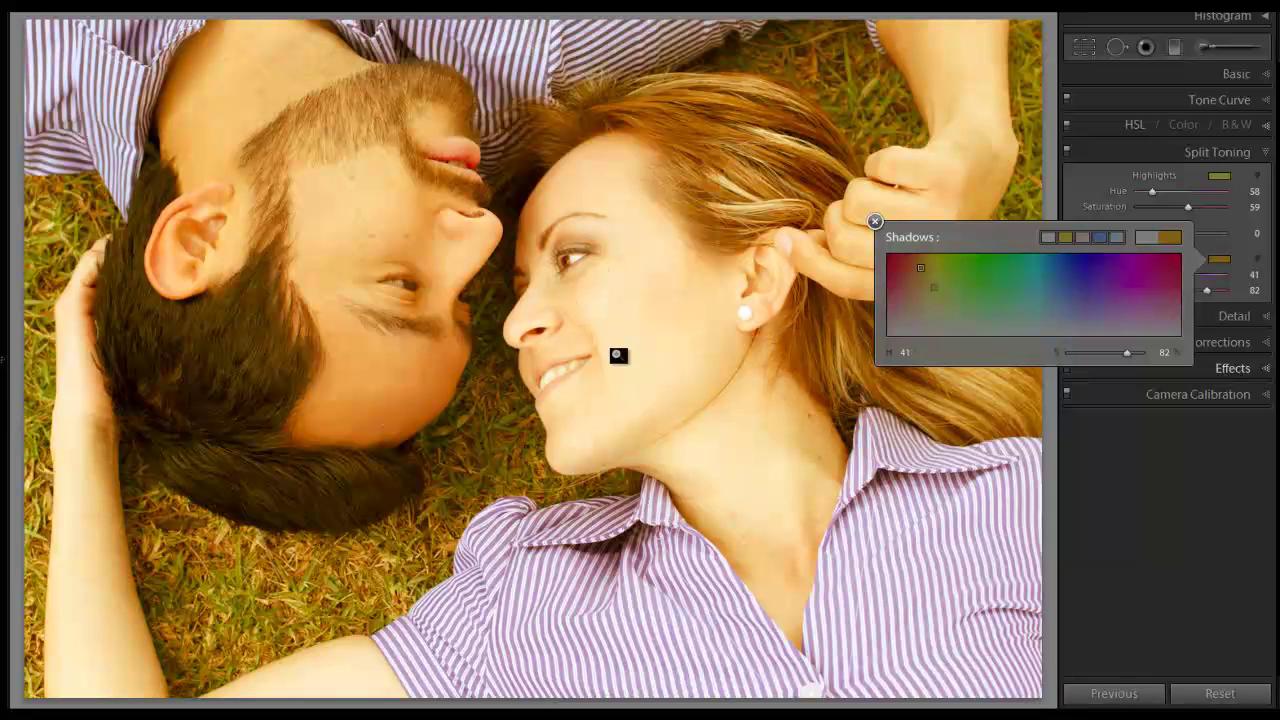
drag(931, 257, 1085, 262)
click(876, 221)
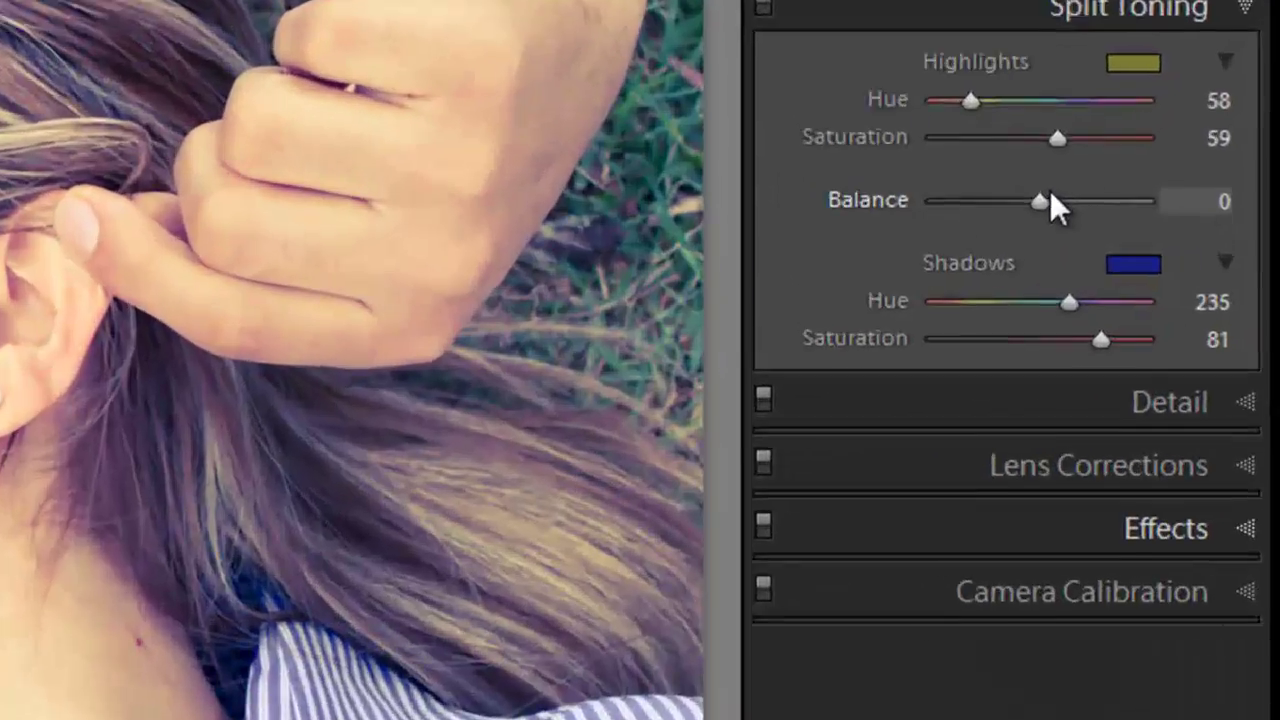
Try shifting the split-toning balance towards the shadows, and set it to +9.
drag(1182, 233, 1157, 241)
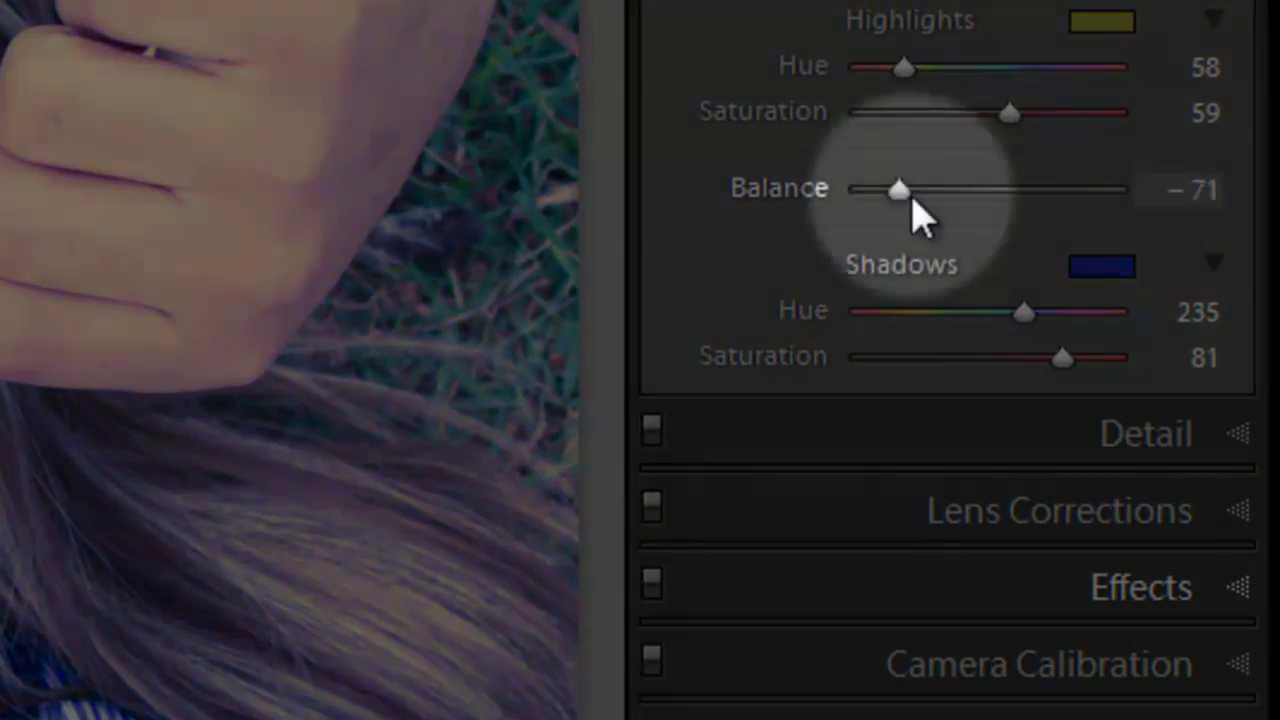
drag(913, 197, 963, 189)
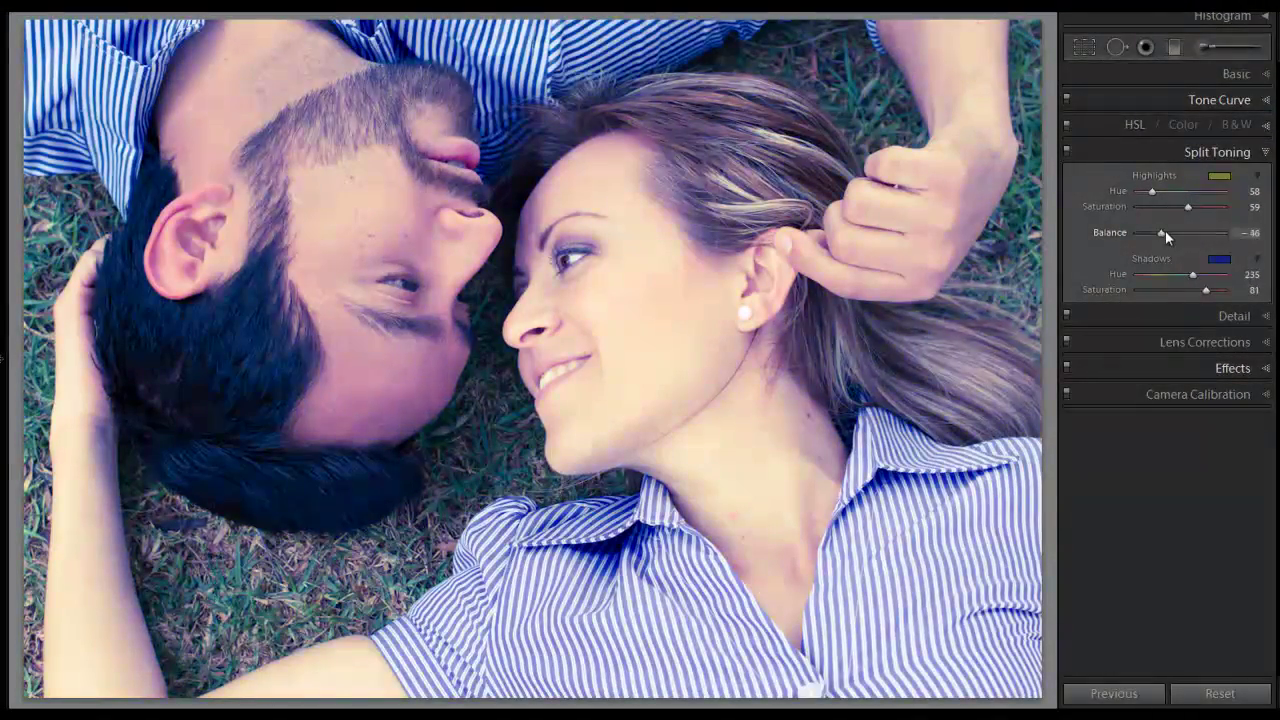
drag(1175, 231, 1184, 232)
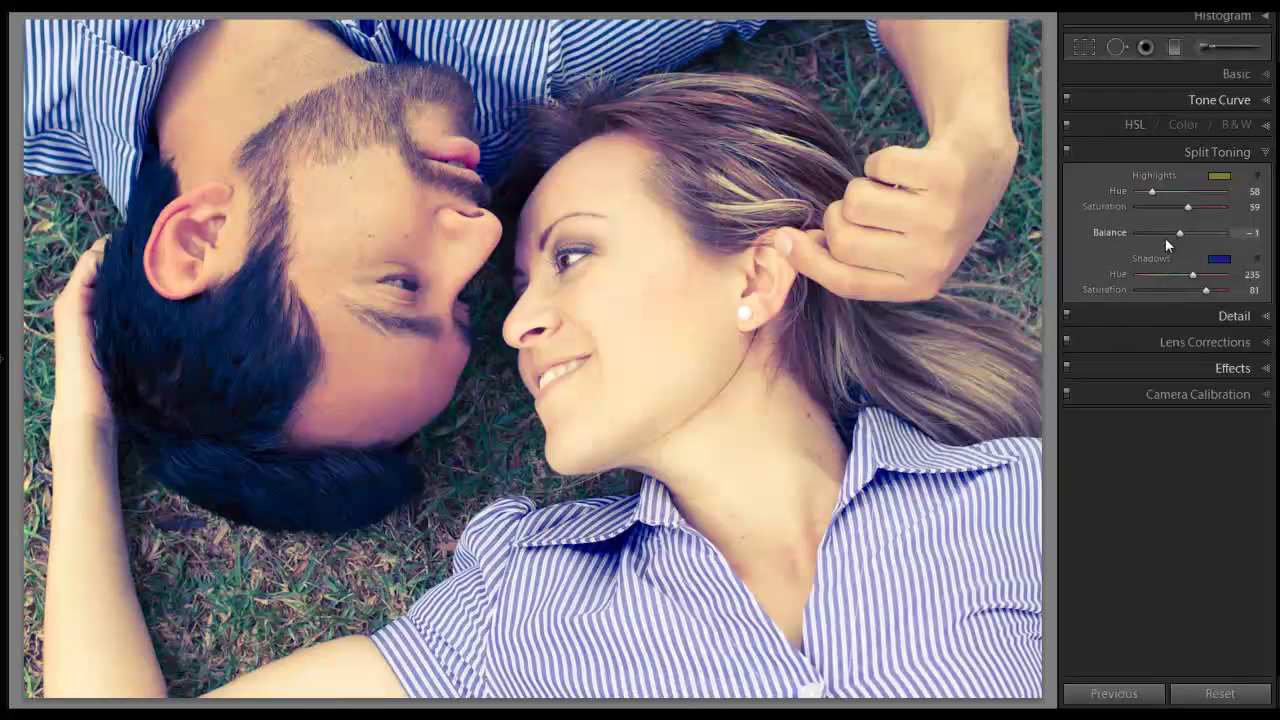
drag(1175, 232, 1183, 233)
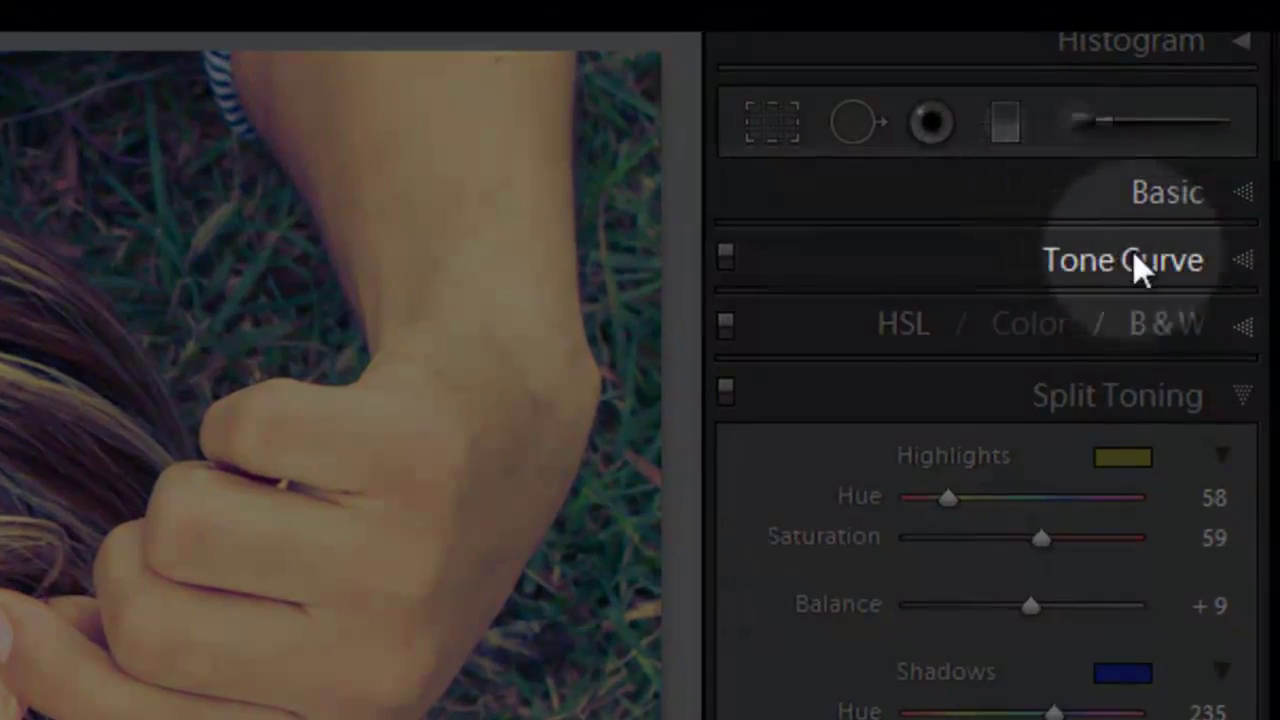
Open the tone curve settings, check the region sliders, and return to point curve editing.
click(1224, 96)
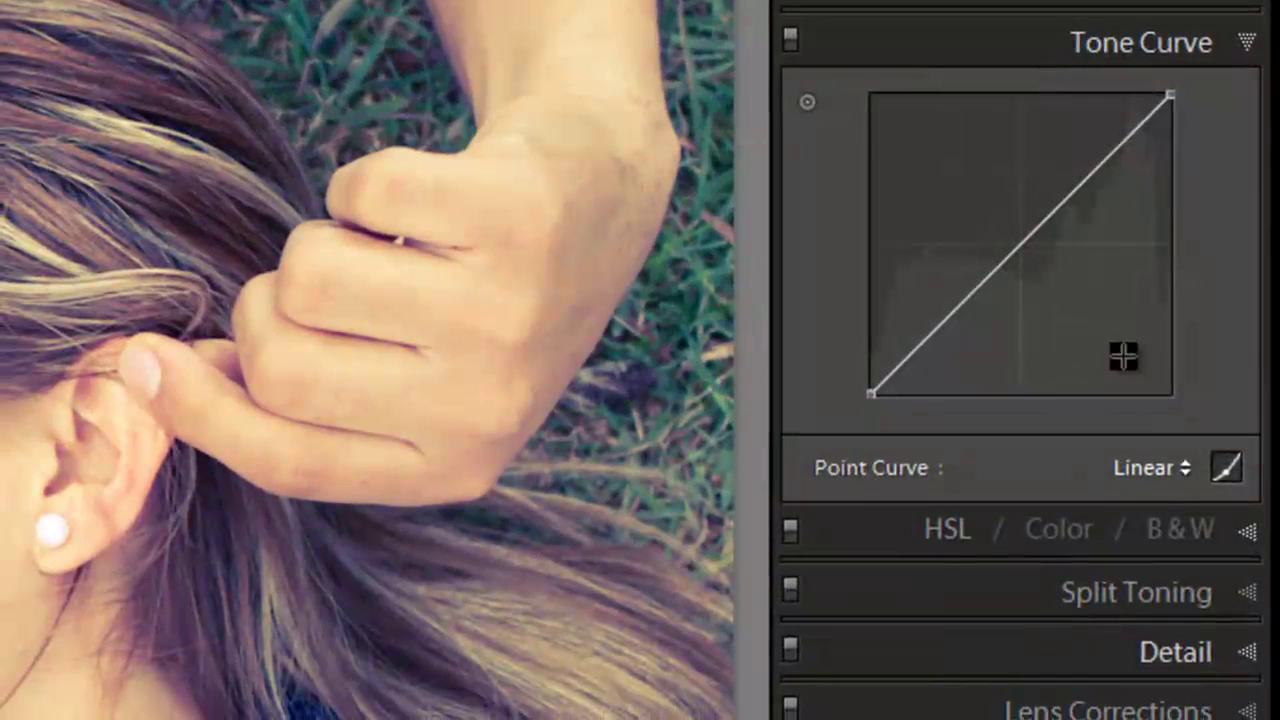
click(1229, 468)
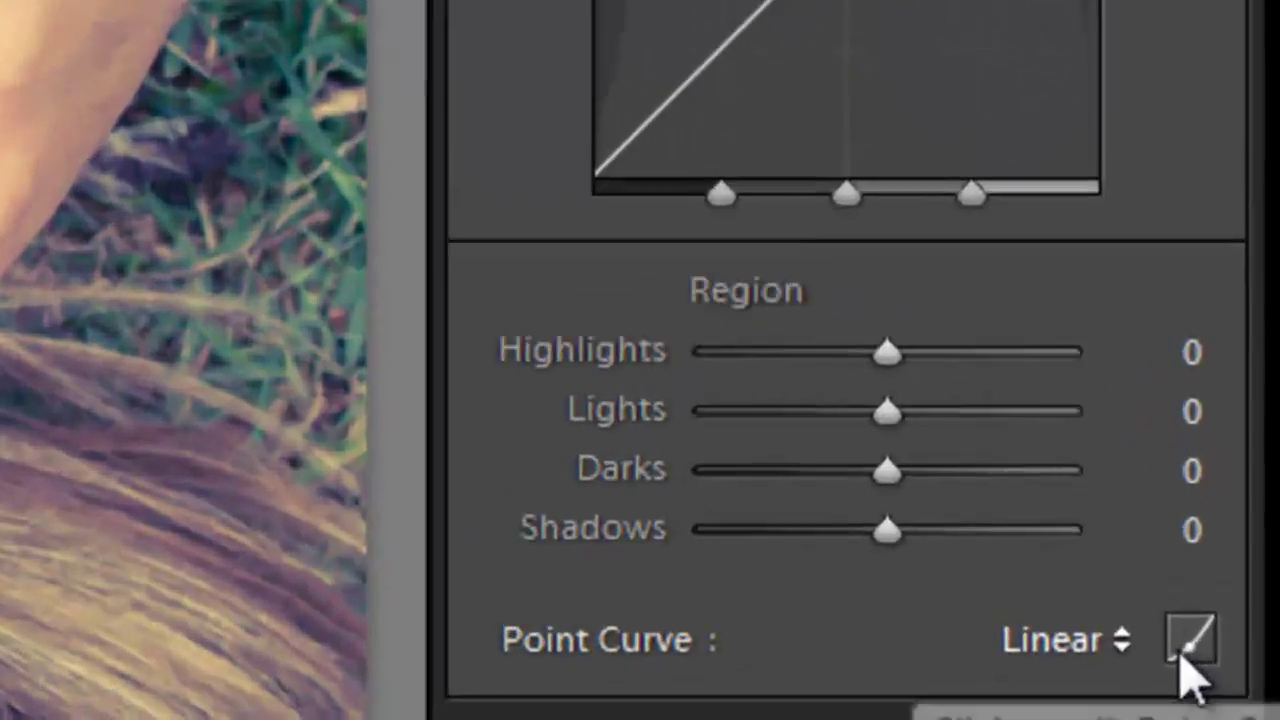
click(1186, 648)
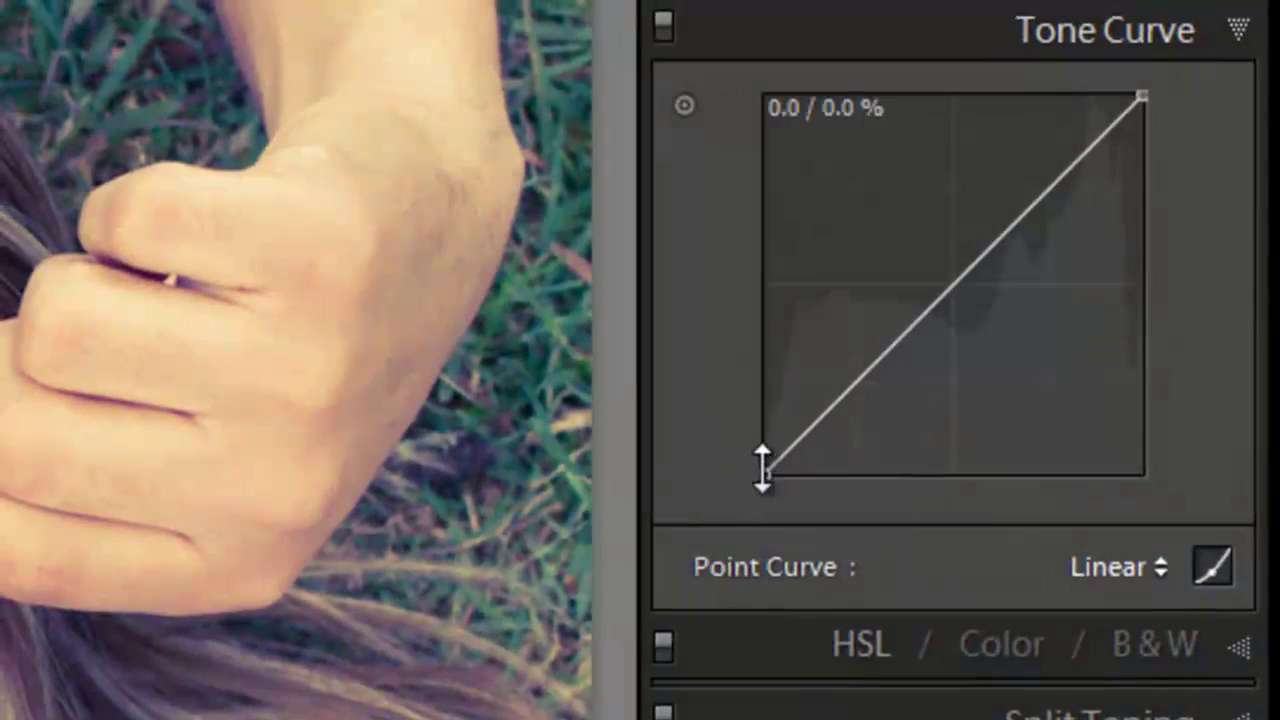
drag(723, 400, 730, 396)
mouse_move(770, 462)
mouse_down()
mouse_move(929, 423)
mouse_move(780, 457)
mouse_up()
double_click(766, 471)
double_click(770, 466)
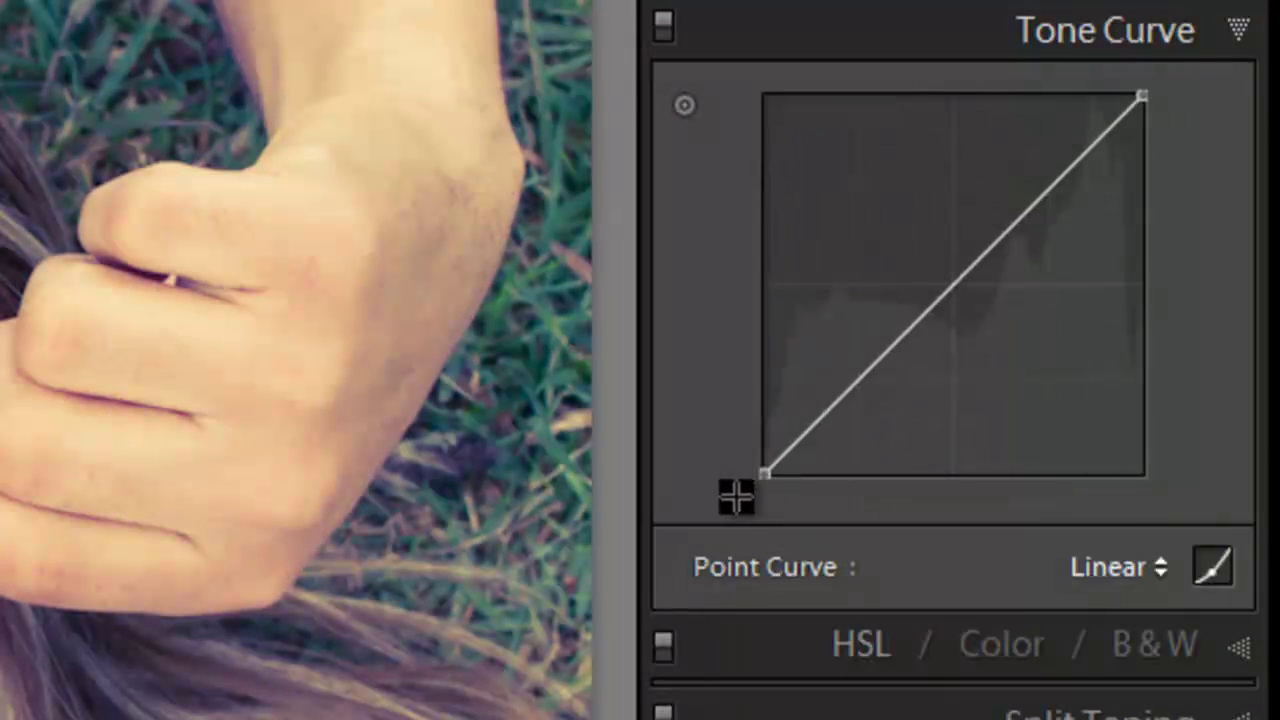
drag(1137, 103, 1151, 77)
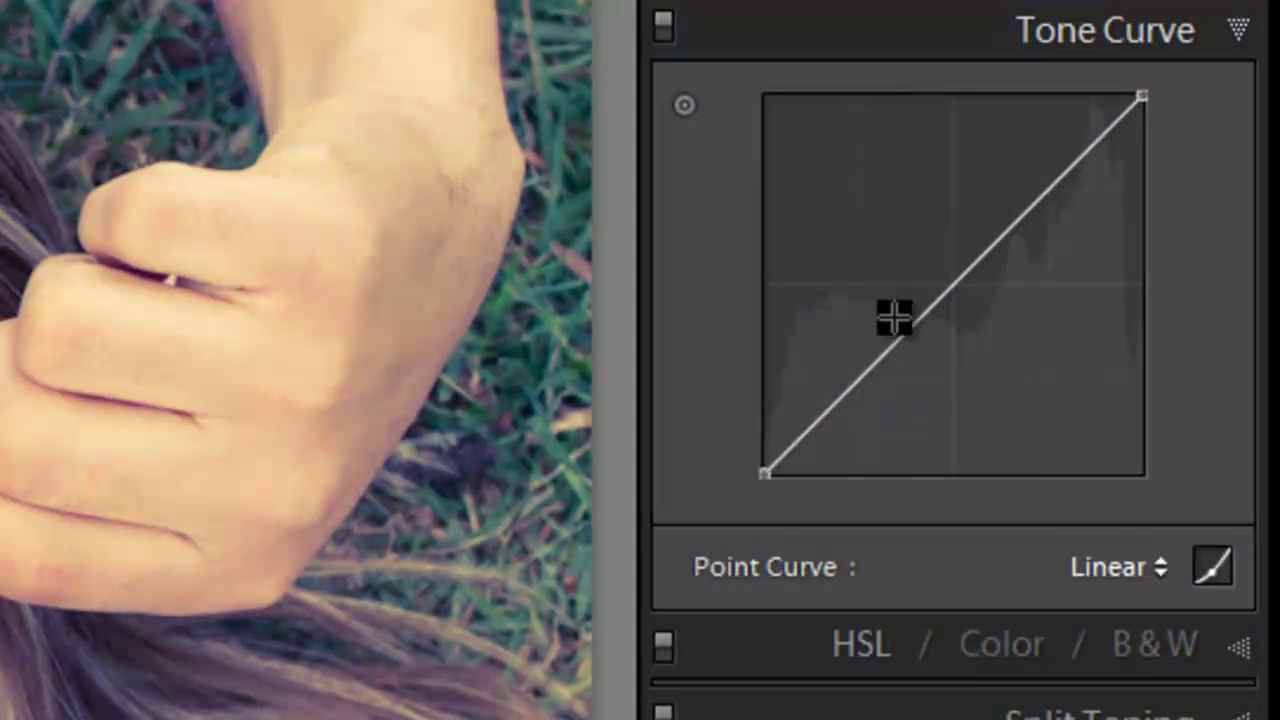
Try midtone, highlight and shadow control points on the tone curve, and flatten the curve to remove them.
click(945, 285)
click(1043, 202)
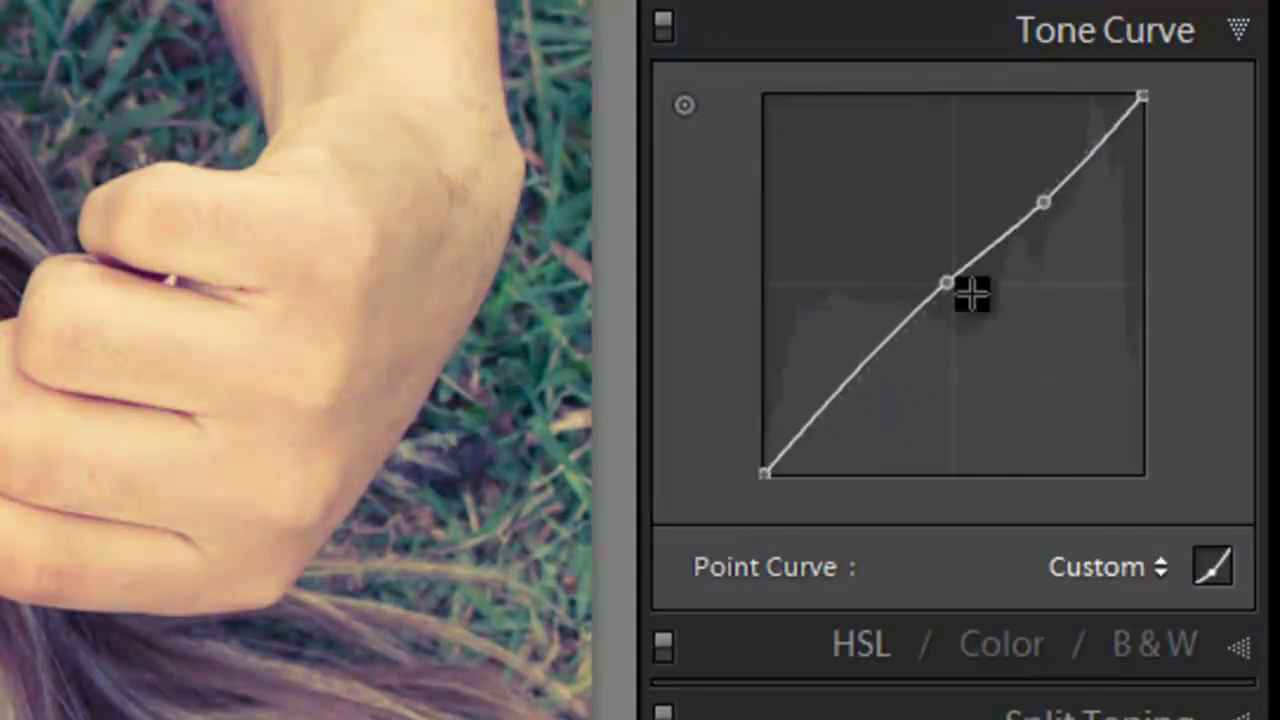
drag(860, 373, 848, 369)
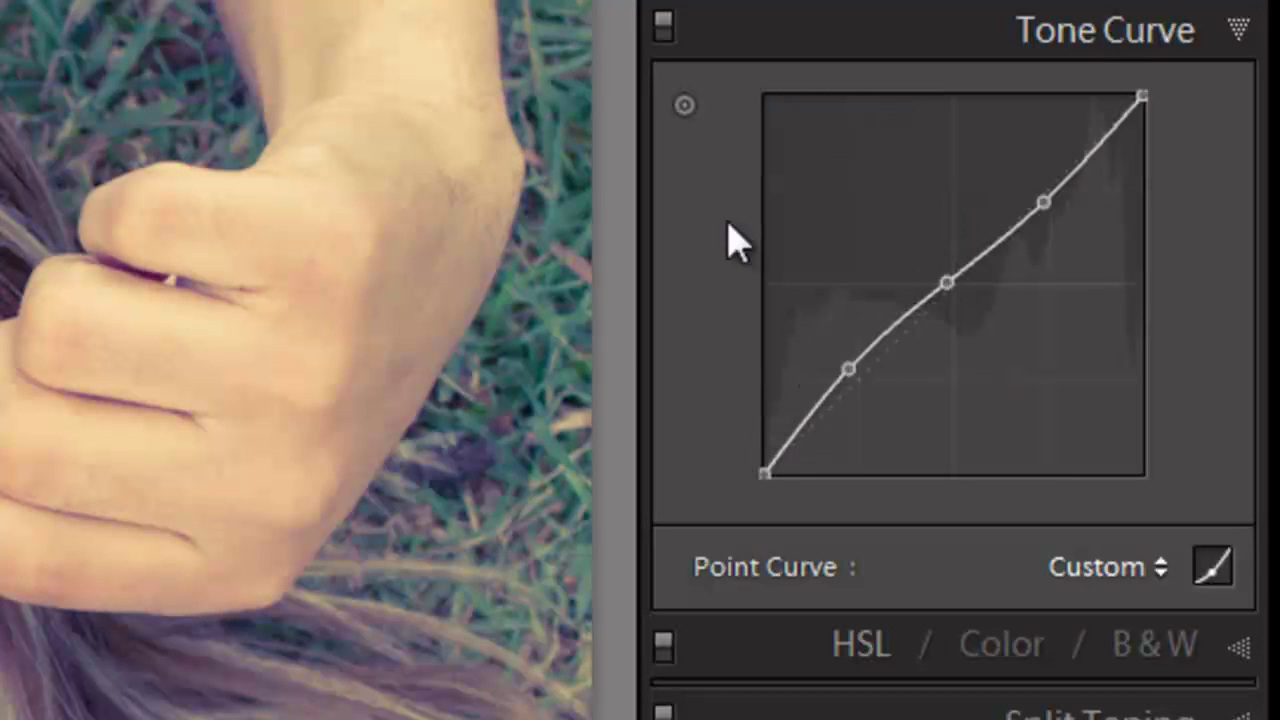
right_click(851, 216)
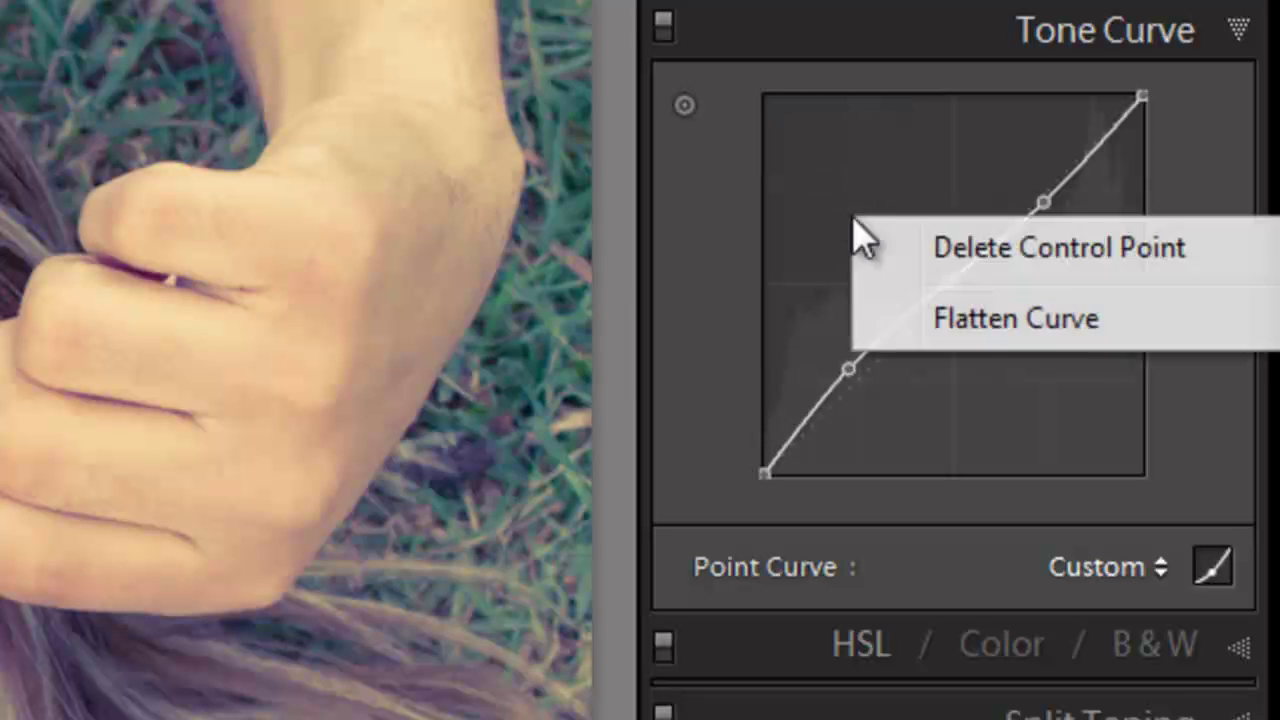
click(1145, 345)
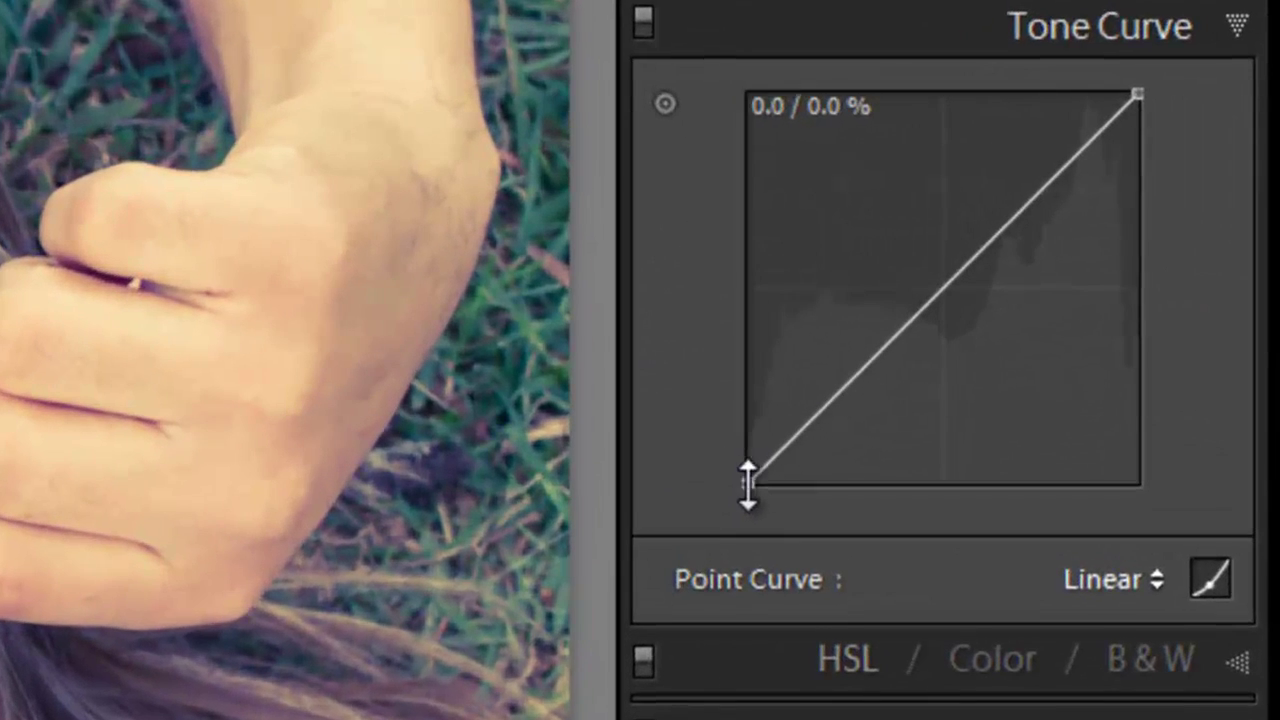
Raise the tone curve's black point straight up to 20.4 % output to fade the shadows.
drag(1074, 268, 1075, 268)
drag(752, 478, 697, 528)
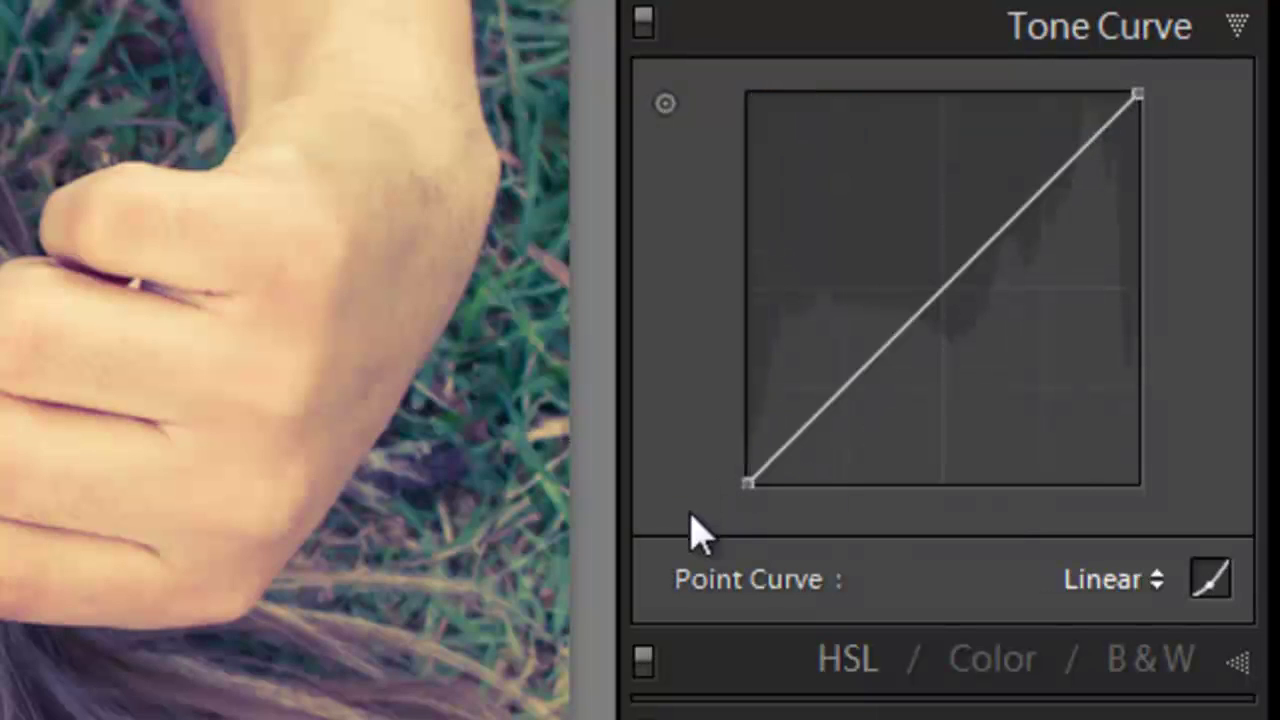
drag(752, 485, 738, 362)
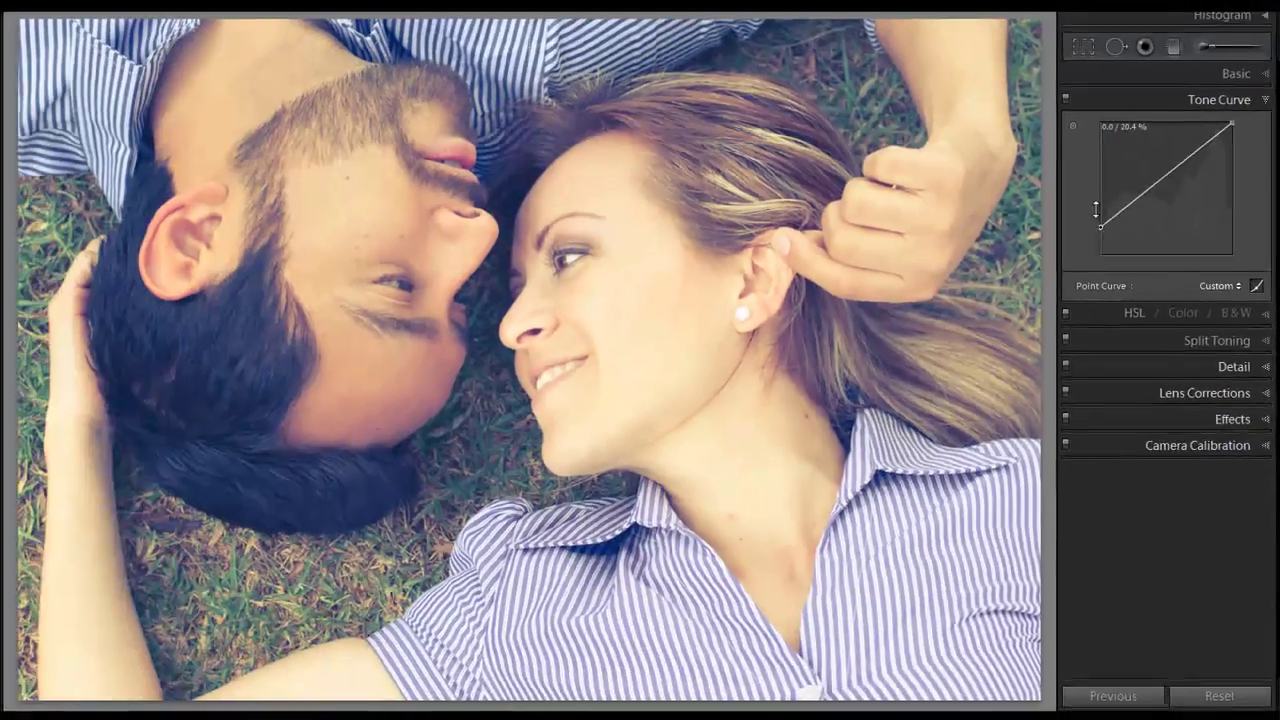
drag(1094, 209, 1040, 194)
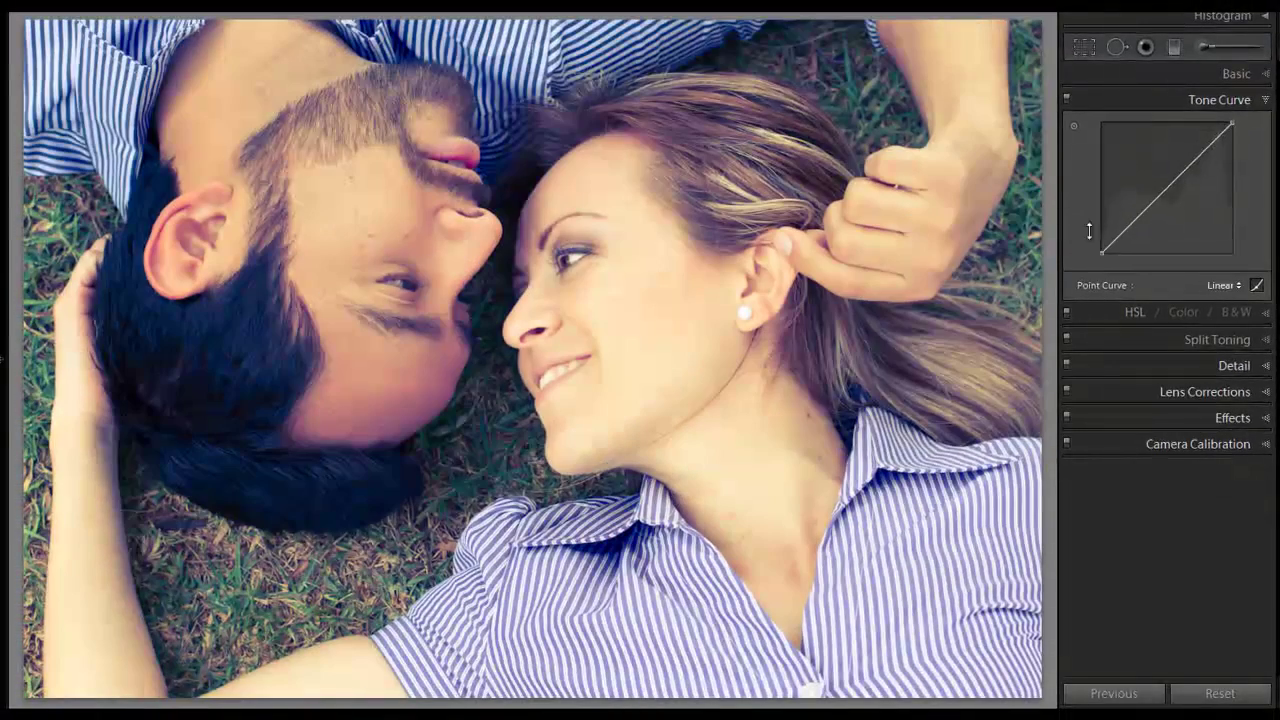
mouse_move(1089, 231)
mouse_down()
mouse_move(1100, 209)
mouse_move(1101, 226)
mouse_up()
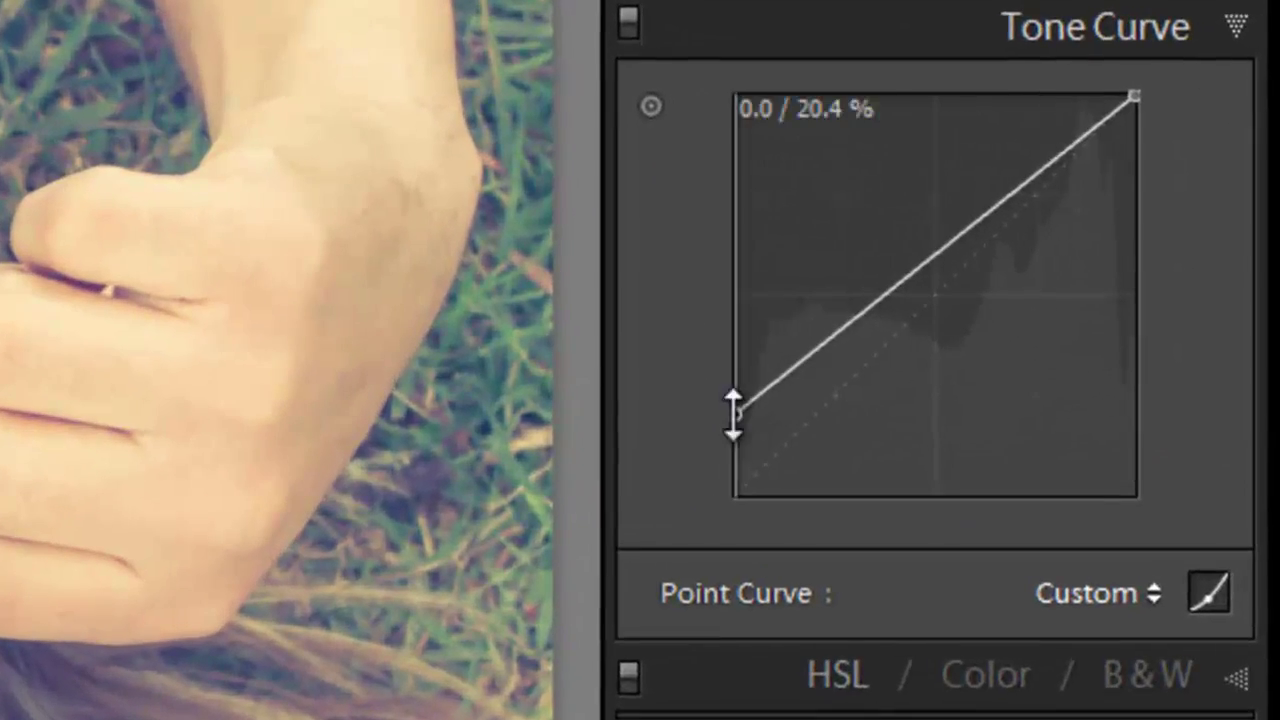
Shift the tone curve's black point inward at about 22 % output so the darkest tones form a flat line.
drag(734, 412, 830, 408)
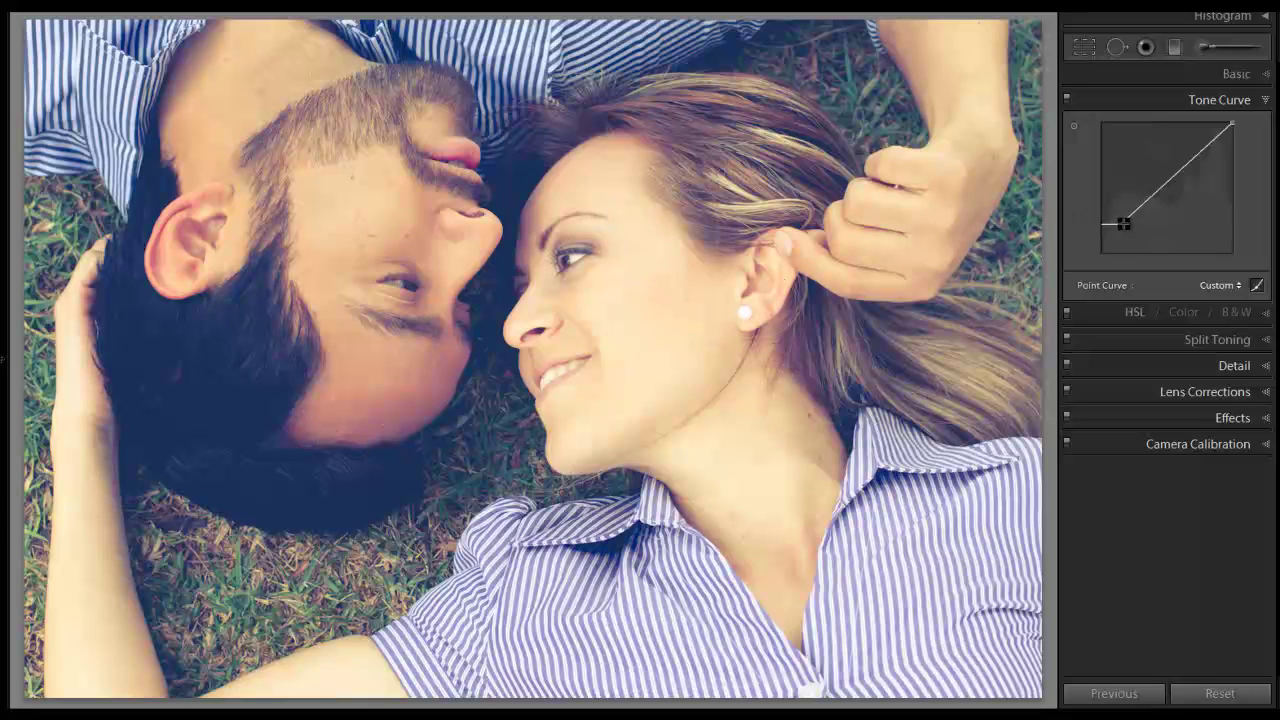
drag(1119, 221, 1122, 222)
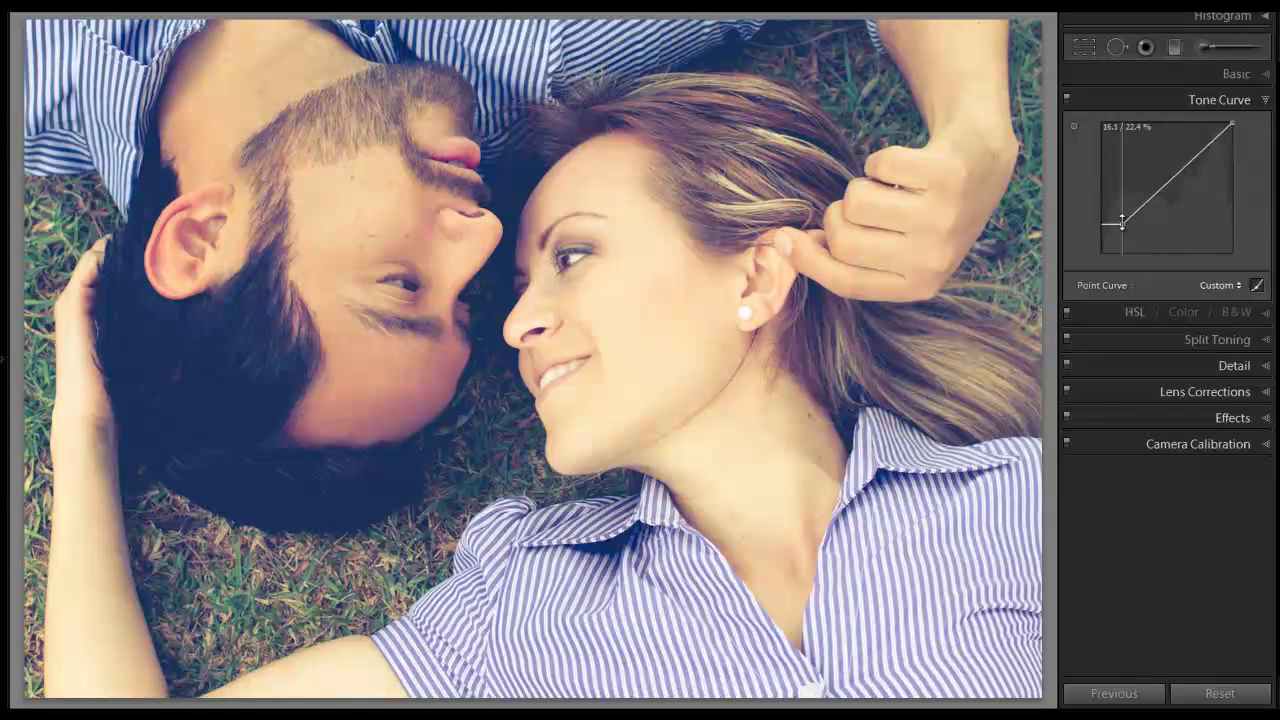
drag(1122, 222, 1126, 223)
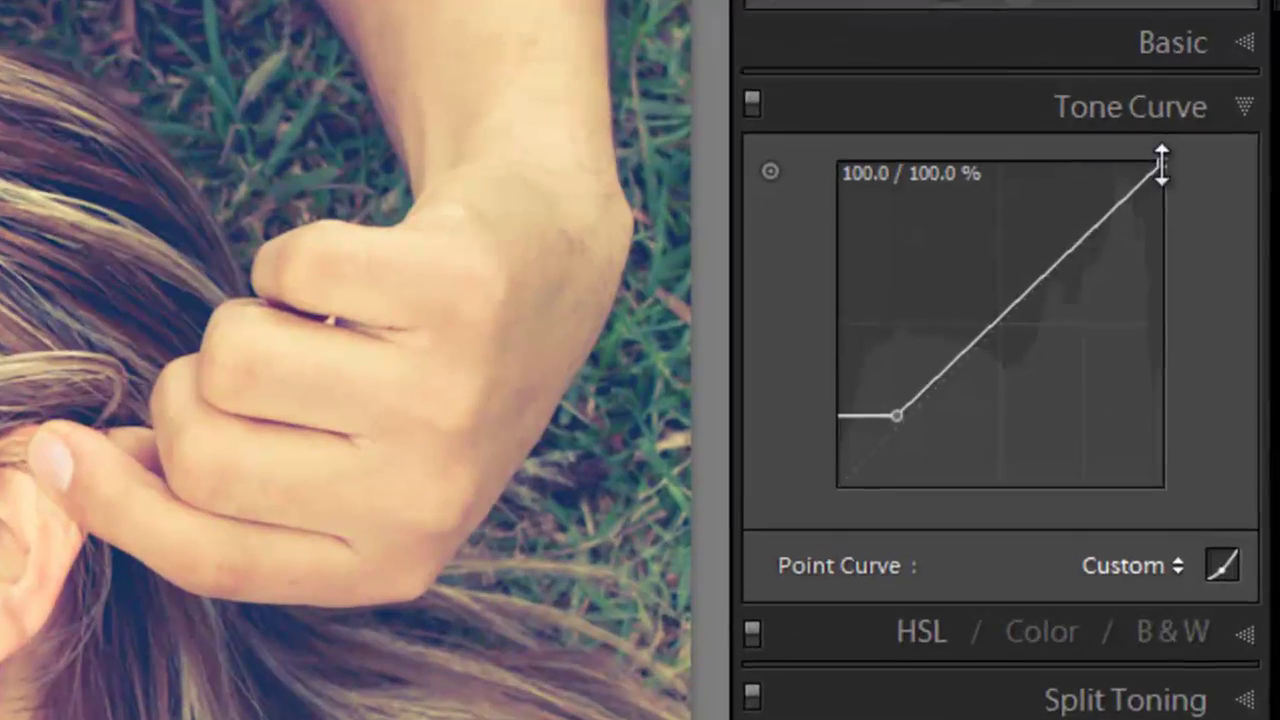
Move the tone curve's white point inward and down to mute the highlights, and add a slightly raised midtone control point.
drag(1233, 122, 1209, 121)
mouse_move(1106, 158)
mouse_down()
mouse_move(1190, 145)
mouse_move(1181, 133)
mouse_move(1106, 140)
mouse_up()
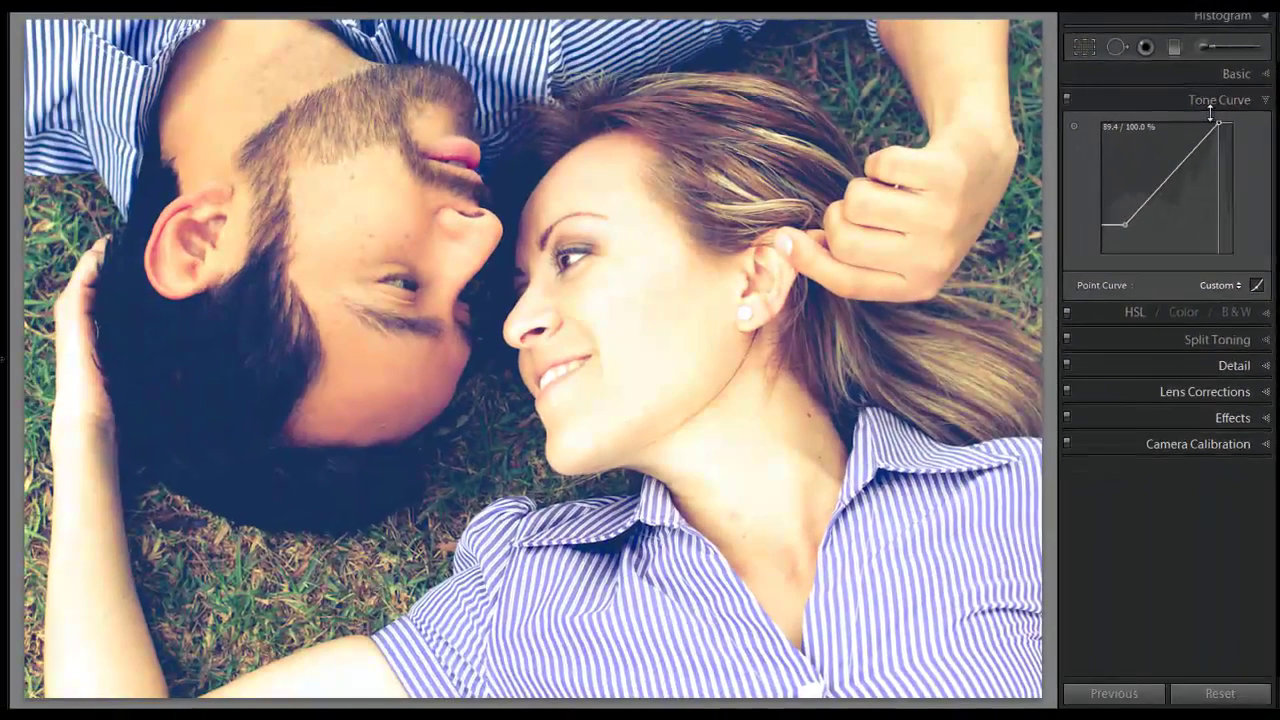
drag(1211, 114, 1206, 115)
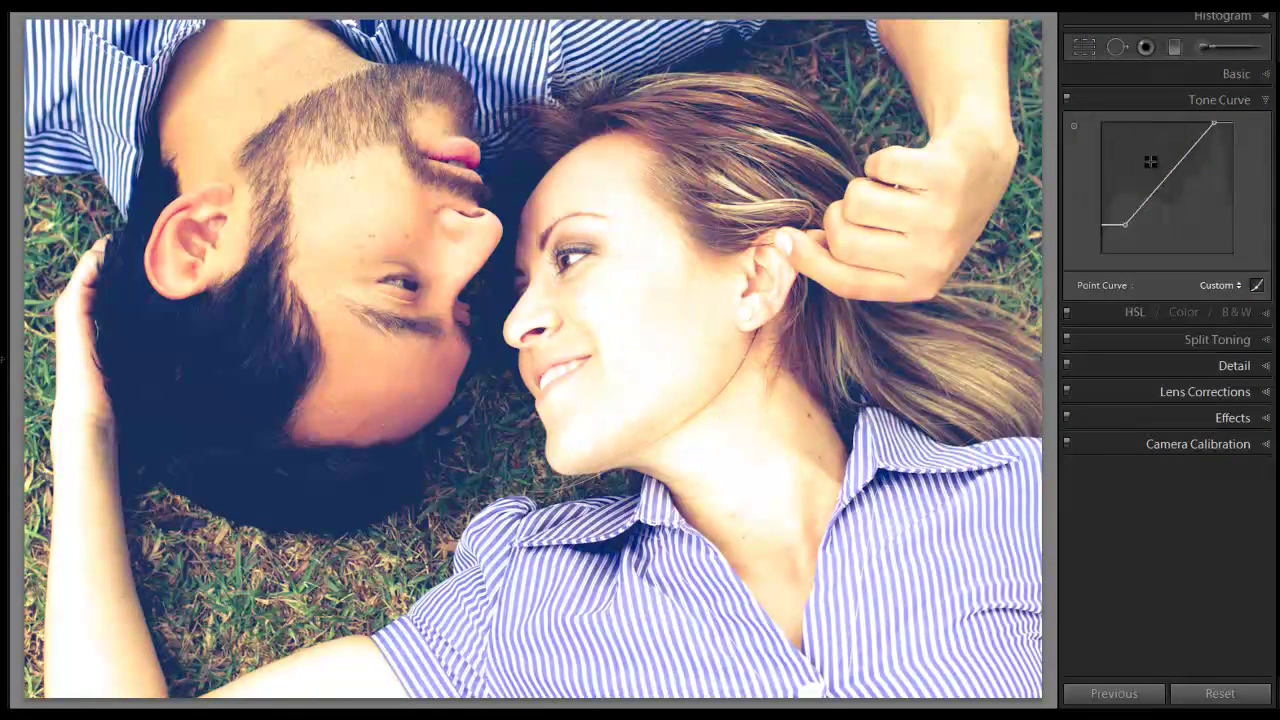
drag(1214, 121, 1213, 146)
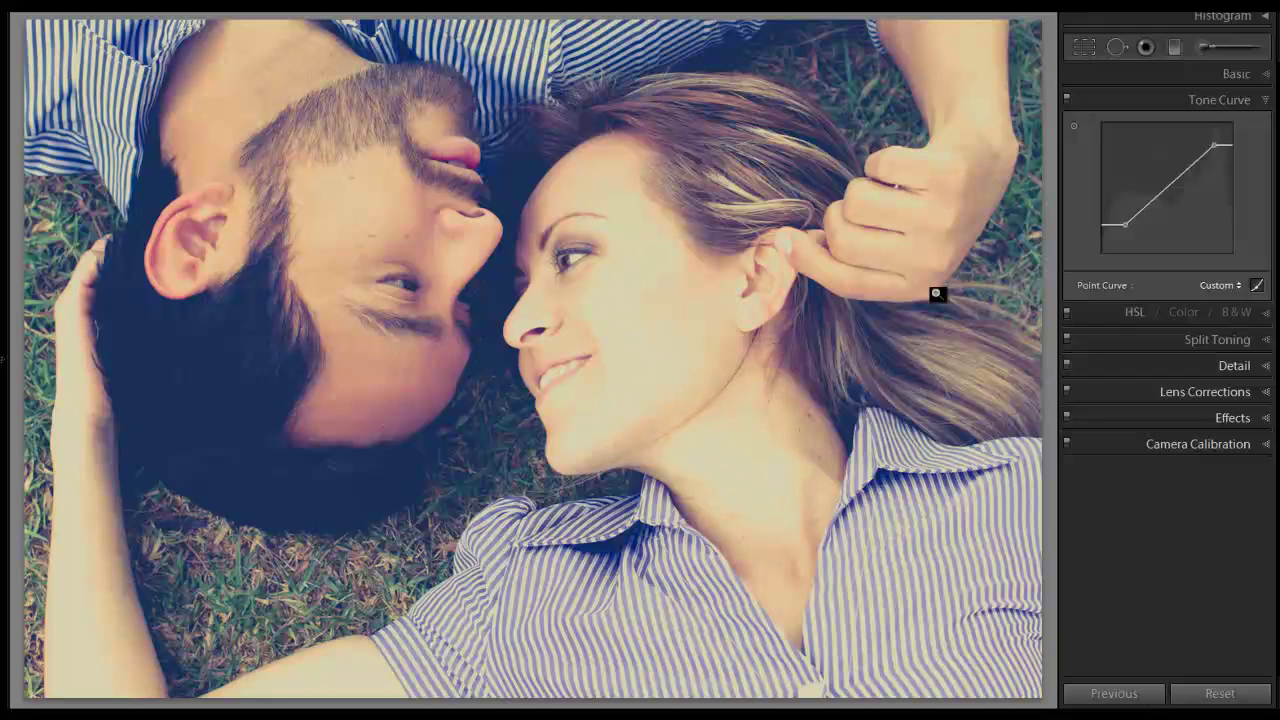
mouse_move(1215, 150)
mouse_down()
mouse_move(1216, 112)
mouse_move(1240, 106)
mouse_move(1222, 135)
mouse_up()
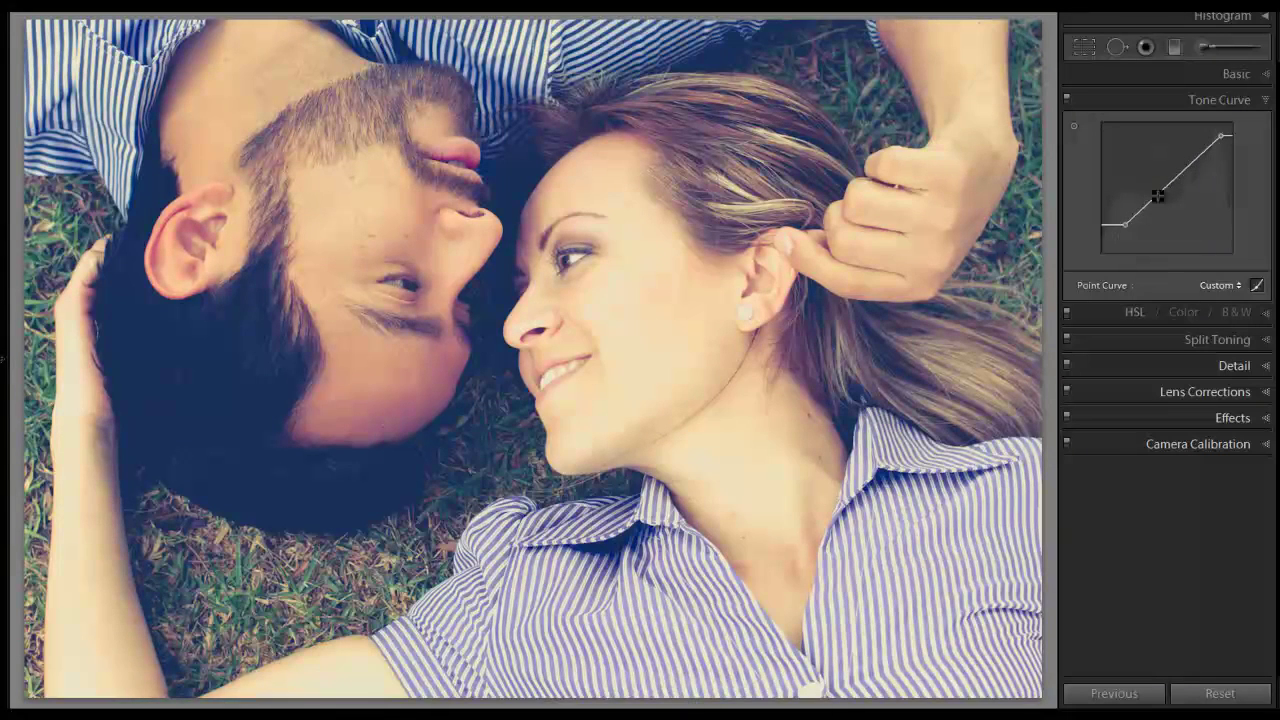
mouse_move(1163, 189)
mouse_down()
mouse_move(1151, 180)
mouse_move(1163, 183)
mouse_up()
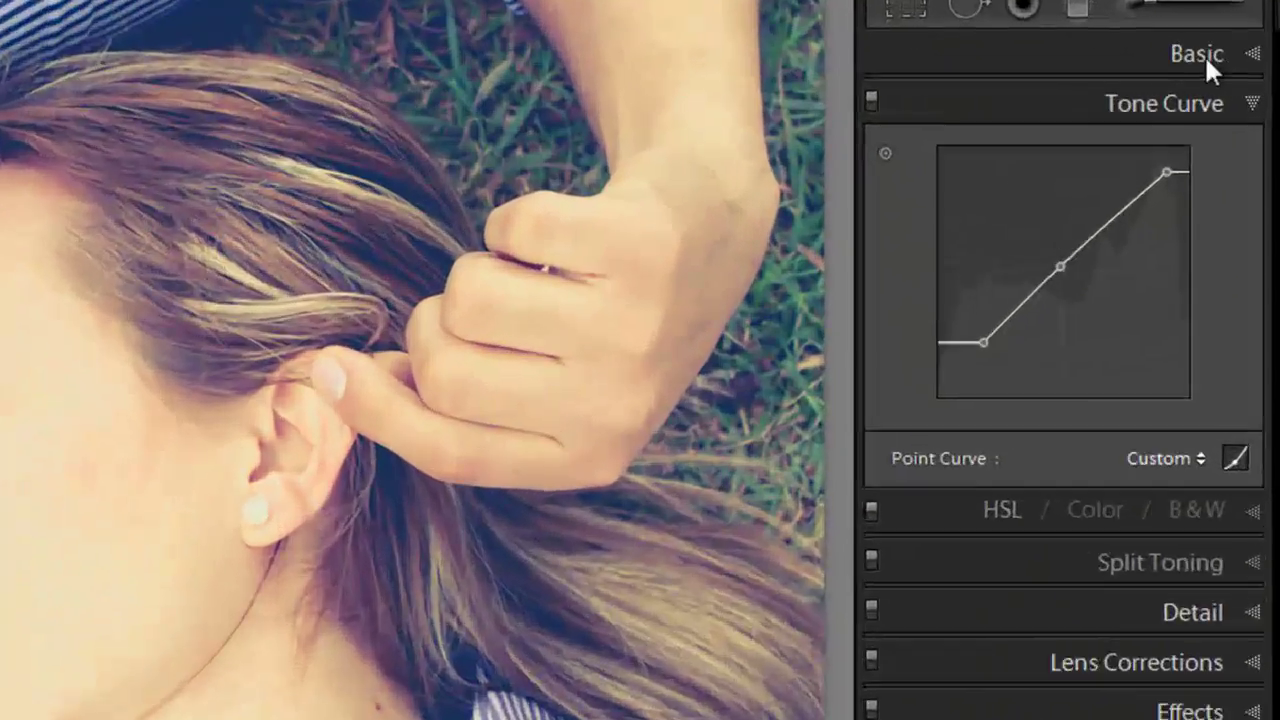
Raise the basic contrast to +30 and inspect the man's dark hair up close.
click(1238, 74)
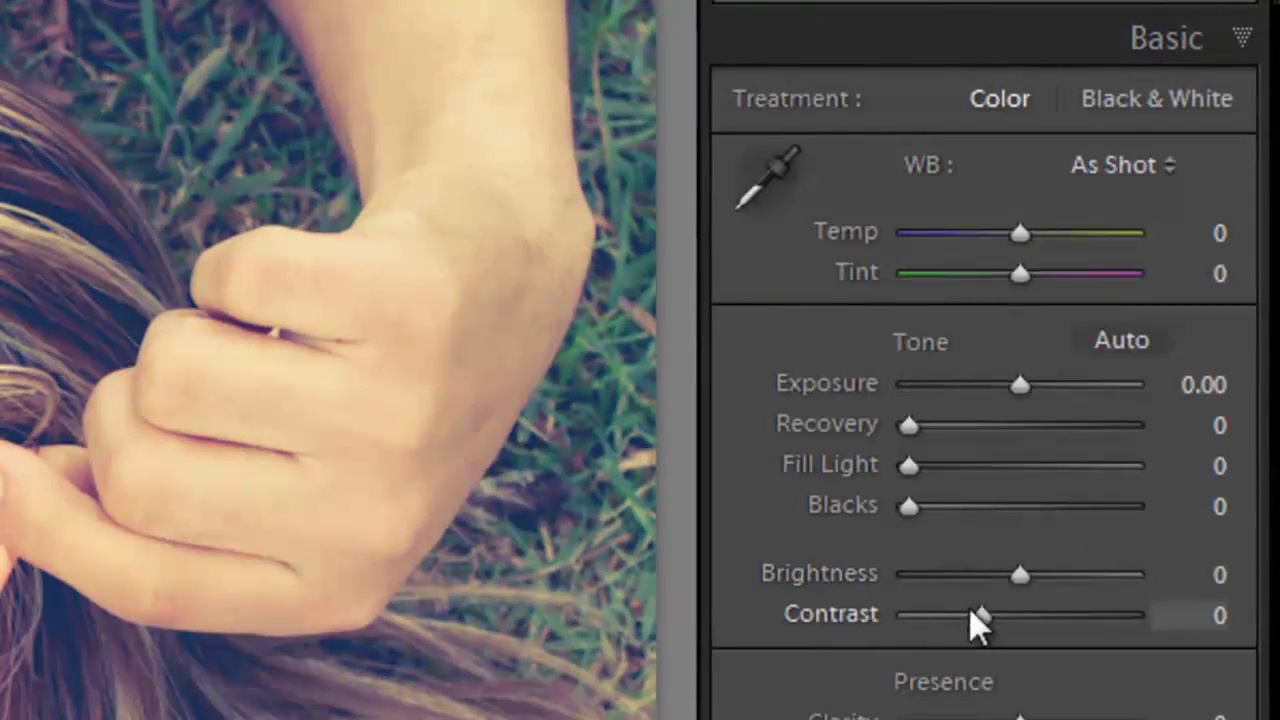
drag(971, 614, 1183, 292)
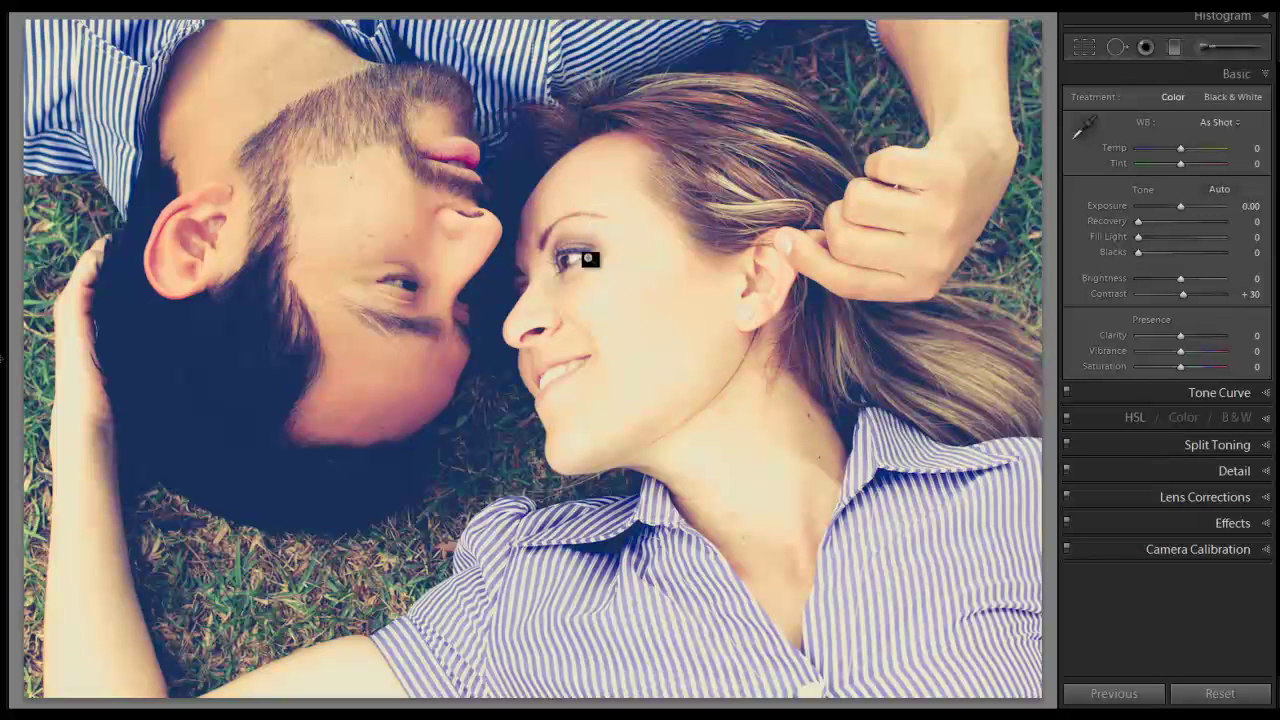
click(250, 384)
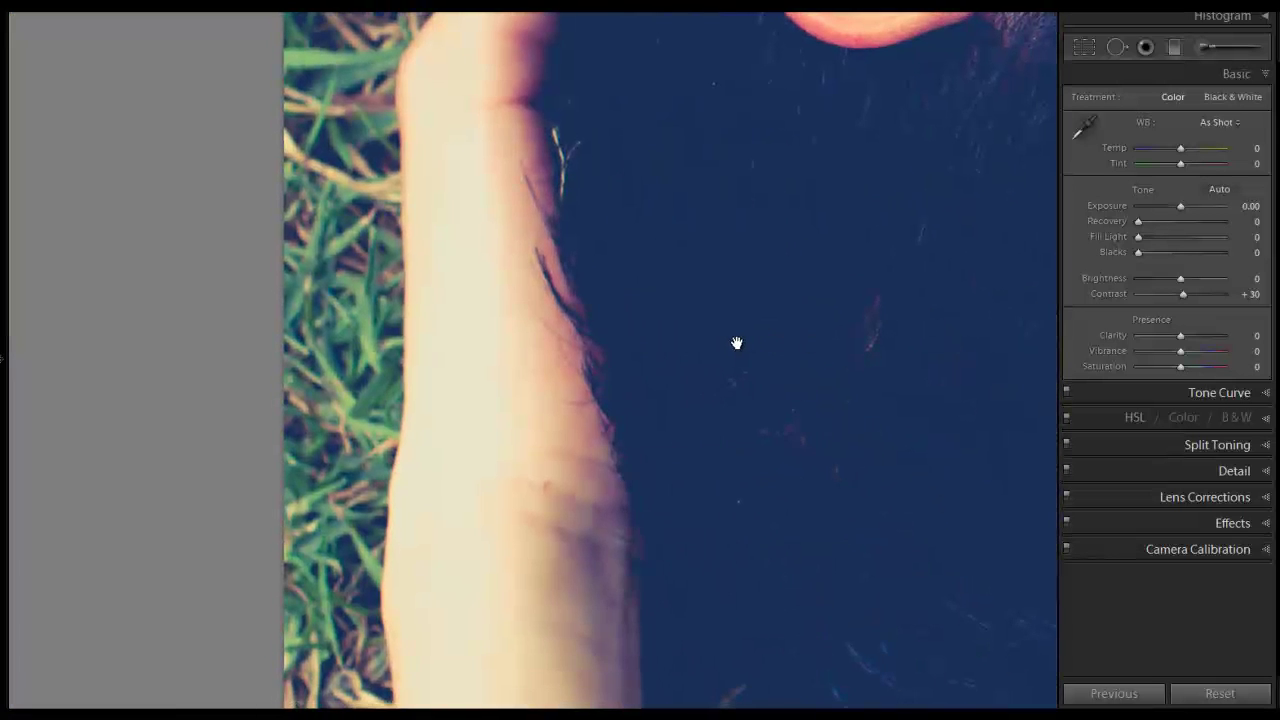
key(x)
click(828, 369)
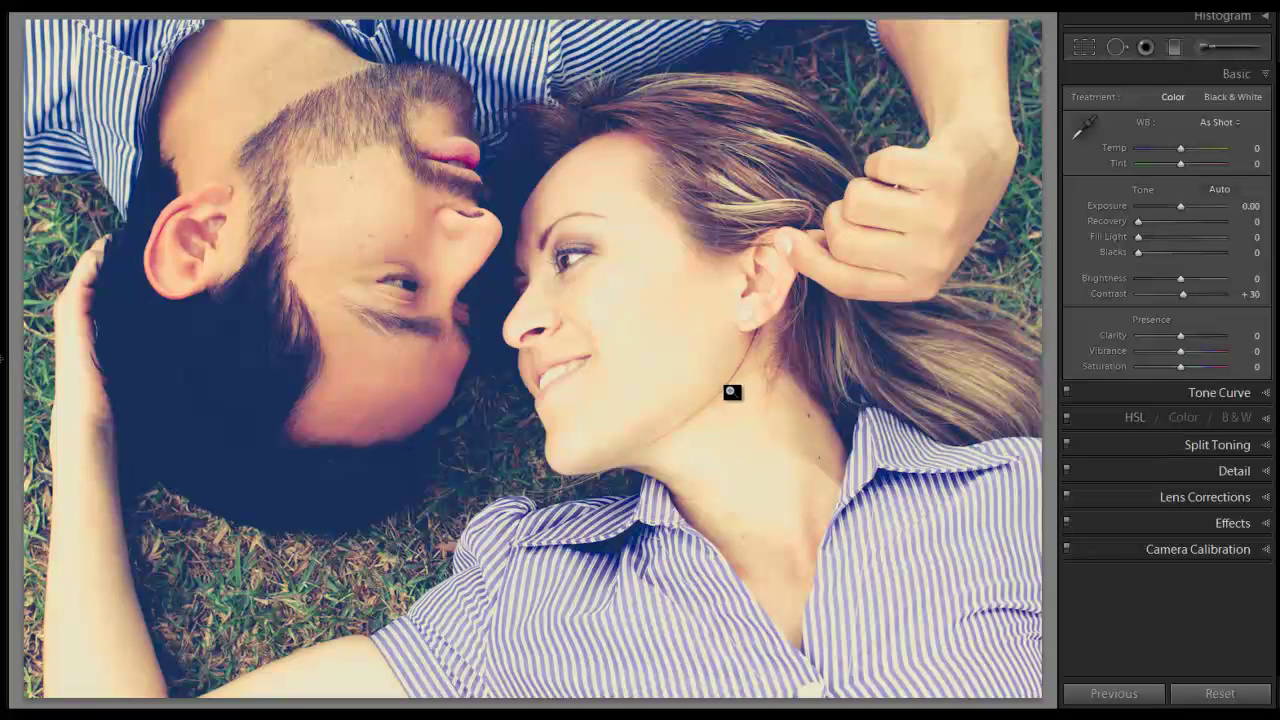
key(ctrl+Up)
Raise the tone curve's black point to about 30 % output and shift it slightly outward to about 13 % input.
click(1219, 394)
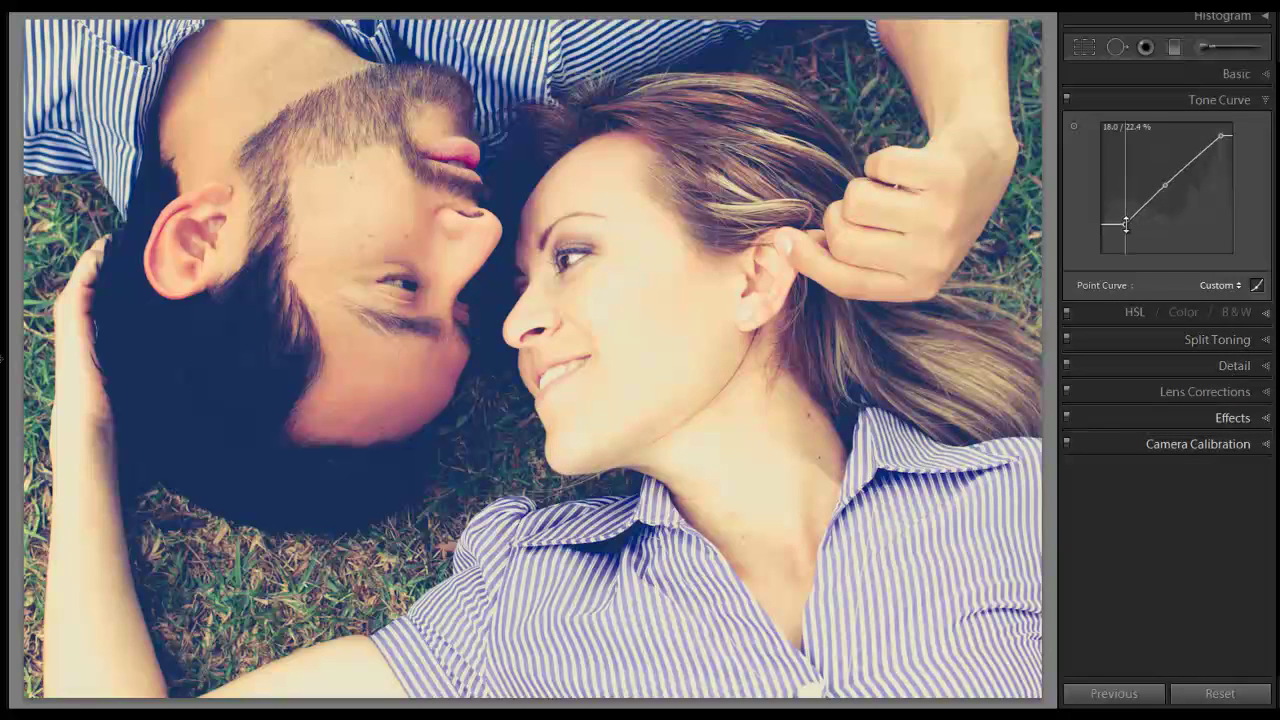
mouse_move(1125, 225)
mouse_down()
mouse_move(1109, 230)
mouse_move(1121, 205)
mouse_up()
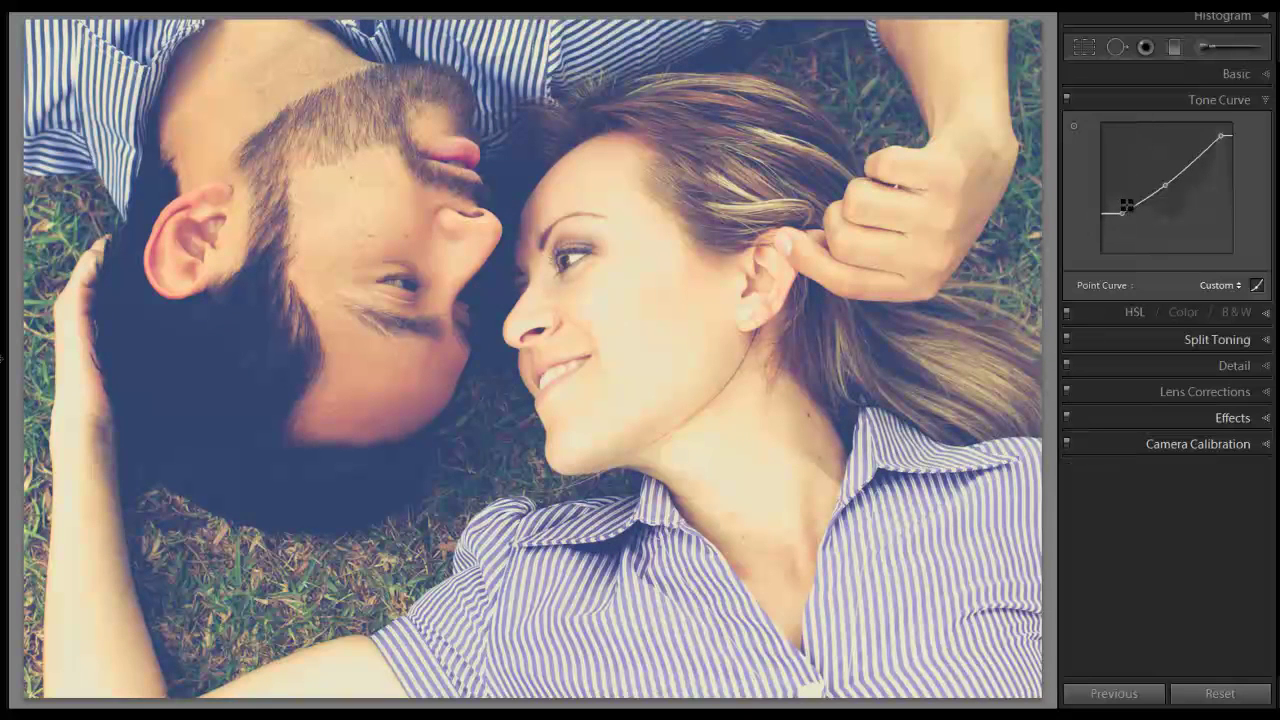
drag(1120, 214, 1116, 216)
Add a dark post-crop vignette with amount -61, midpoint 47 and feather 0.
click(1236, 418)
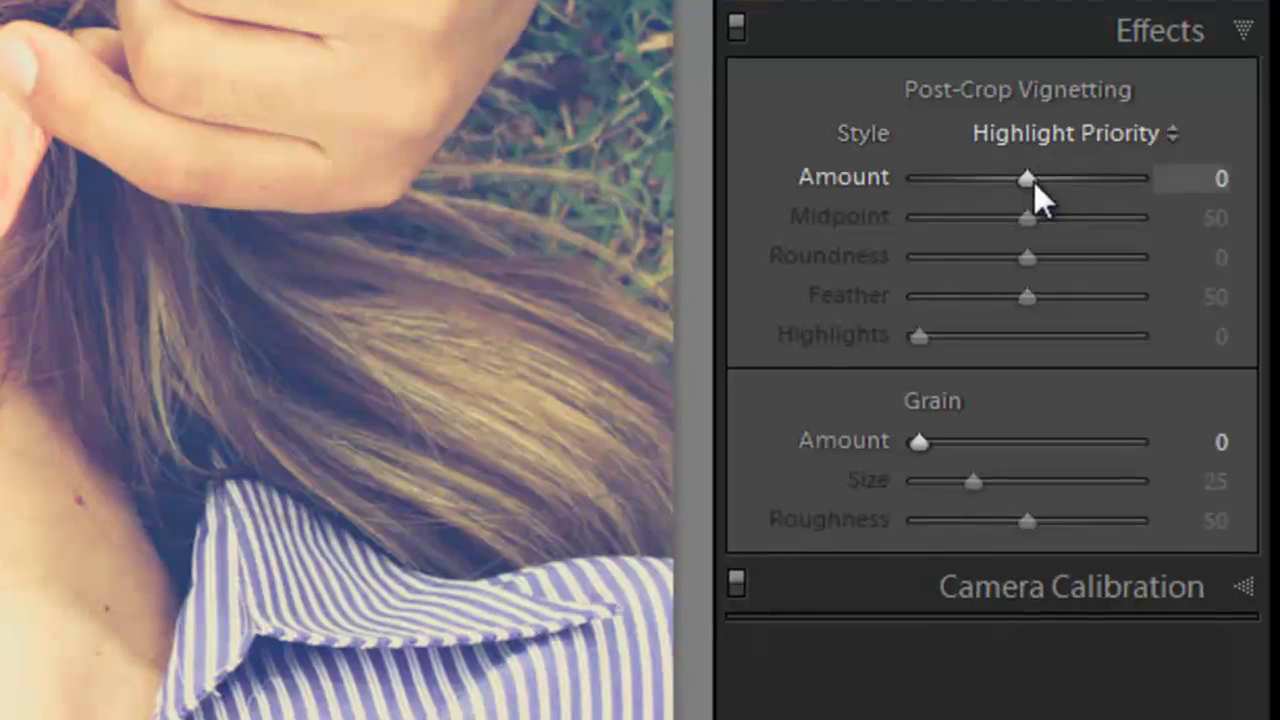
drag(1034, 182, 1005, 199)
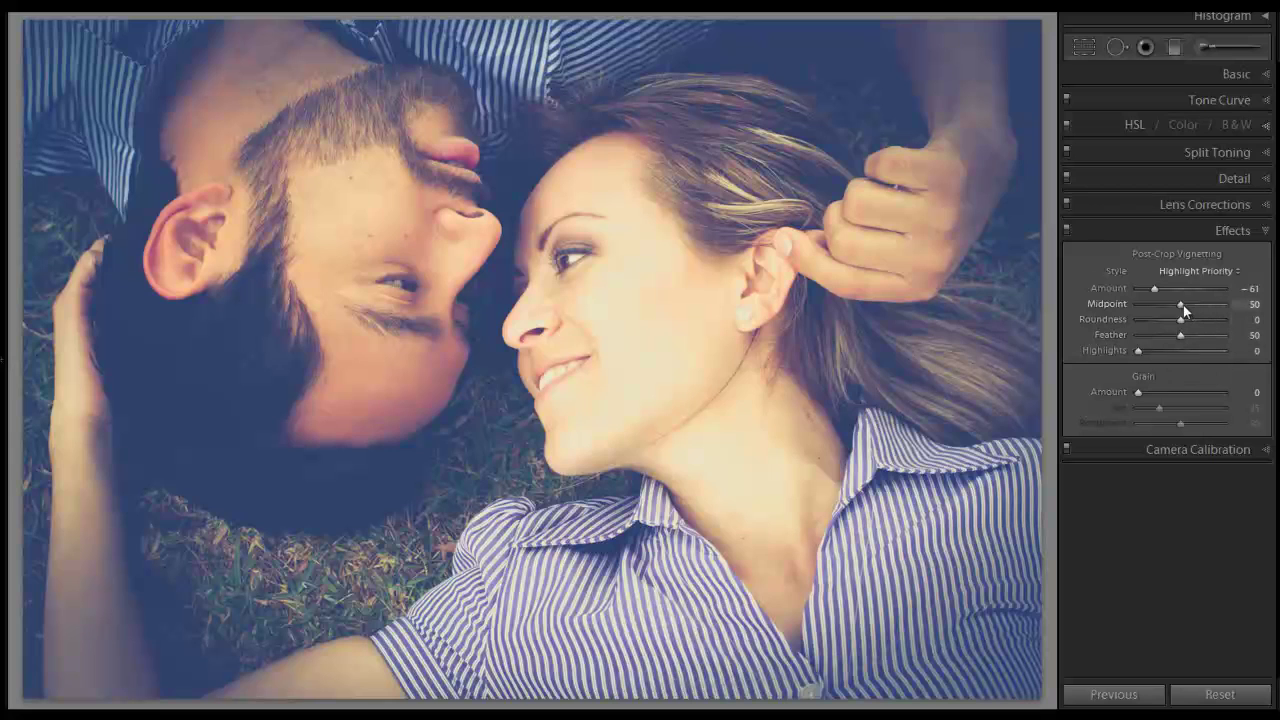
drag(1166, 304, 1100, 338)
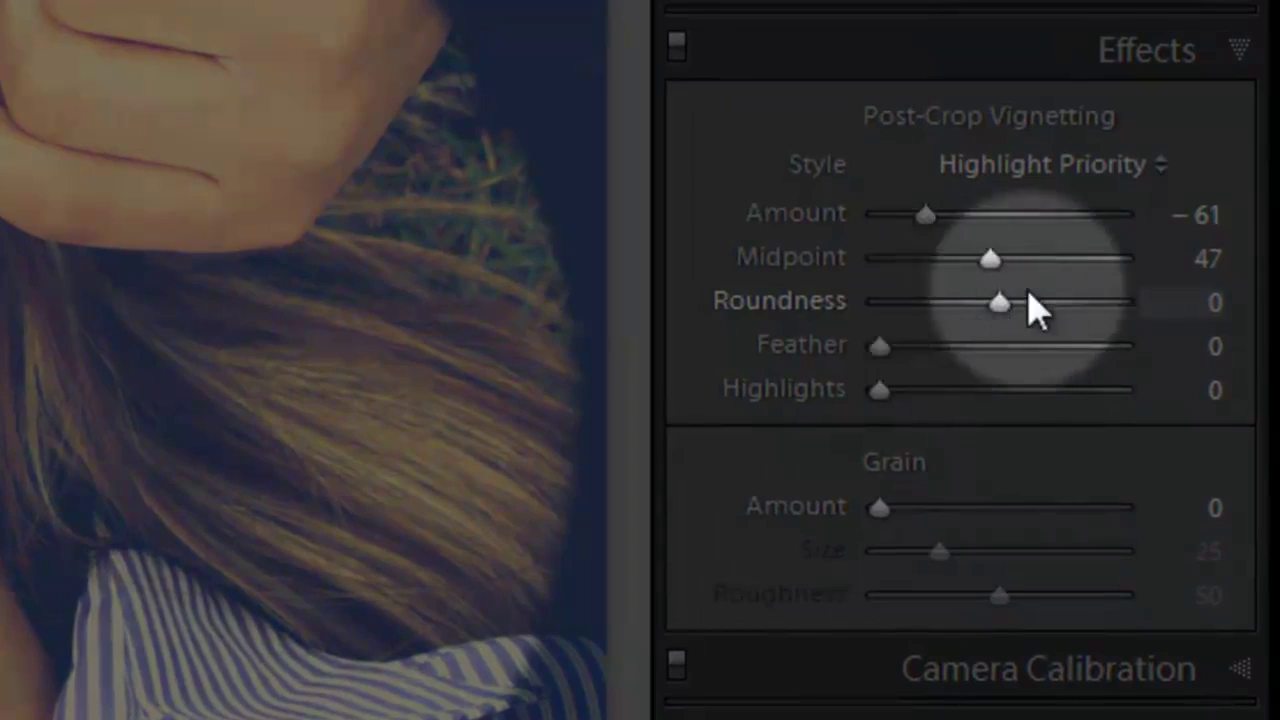
Try the vignette's roundness at -53, set it to +100, and soften the edge with feather 52 and midpoint 63.
drag(1035, 310, 930, 303)
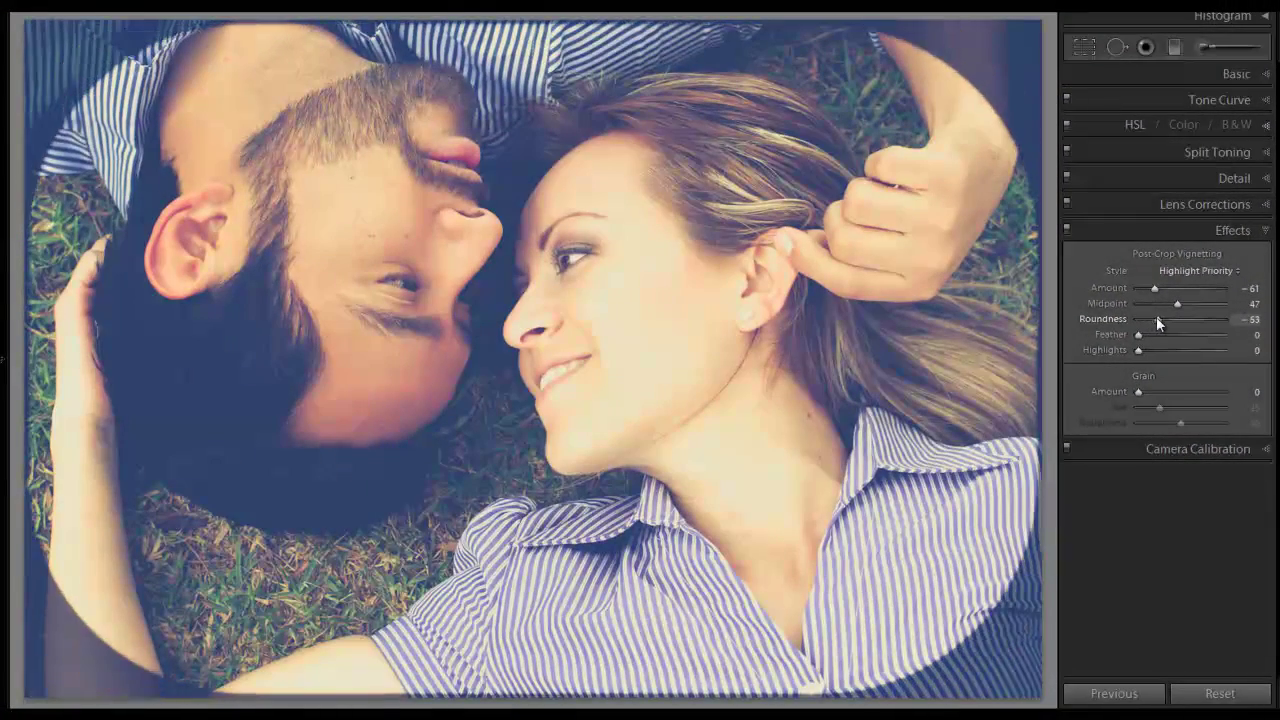
drag(1157, 318, 1247, 320)
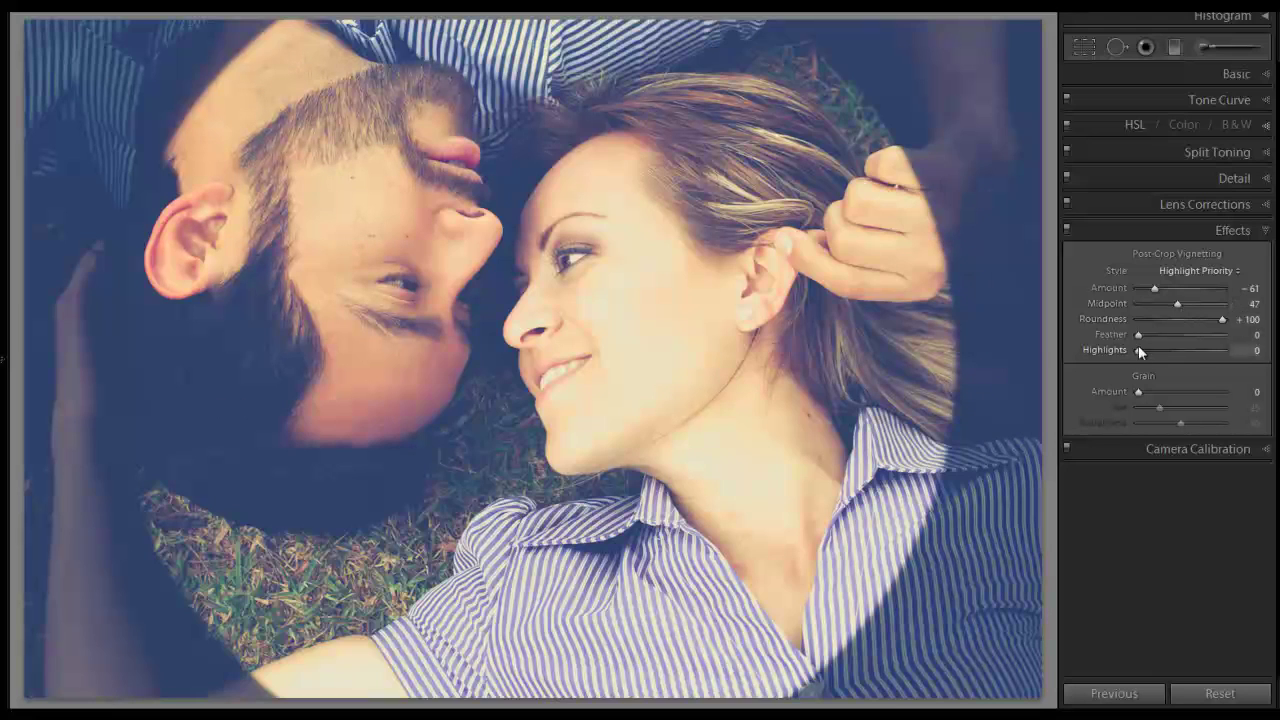
drag(1141, 342, 1193, 304)
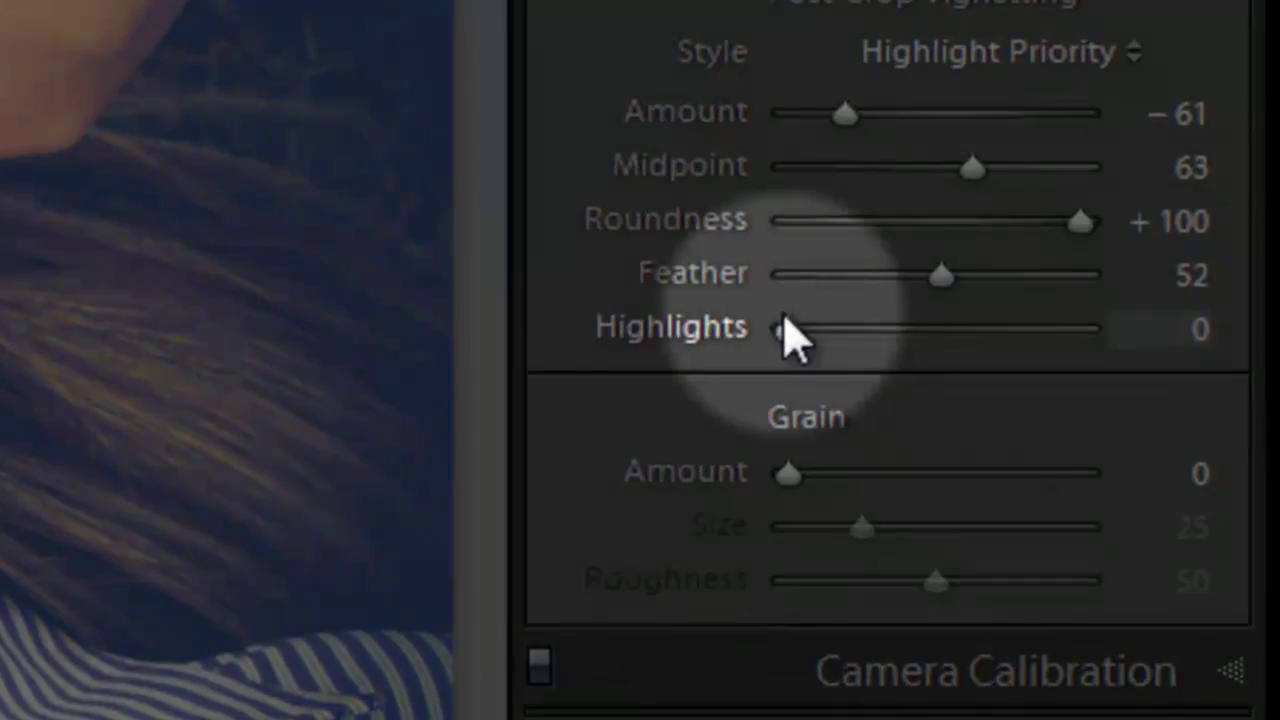
Test the vignette's highlights up to 100 and return them to 0, and ease the amount to -55.
drag(788, 331, 905, 336)
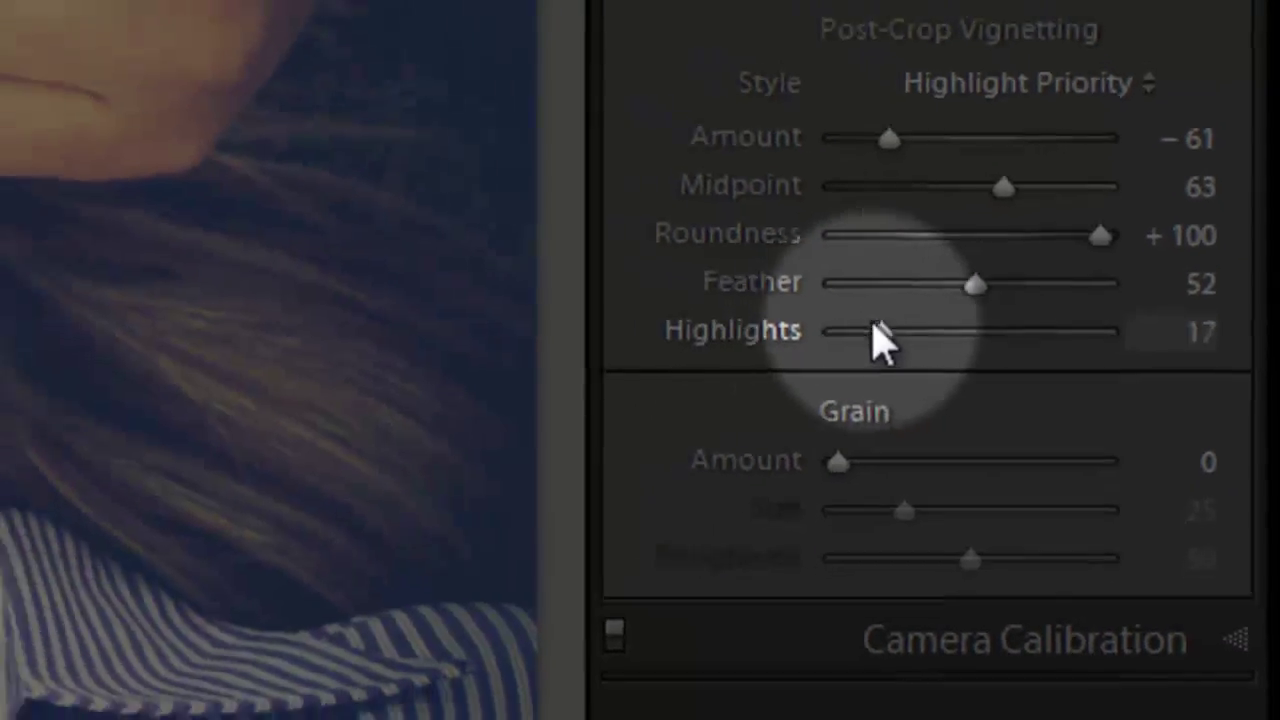
drag(1143, 351, 1224, 347)
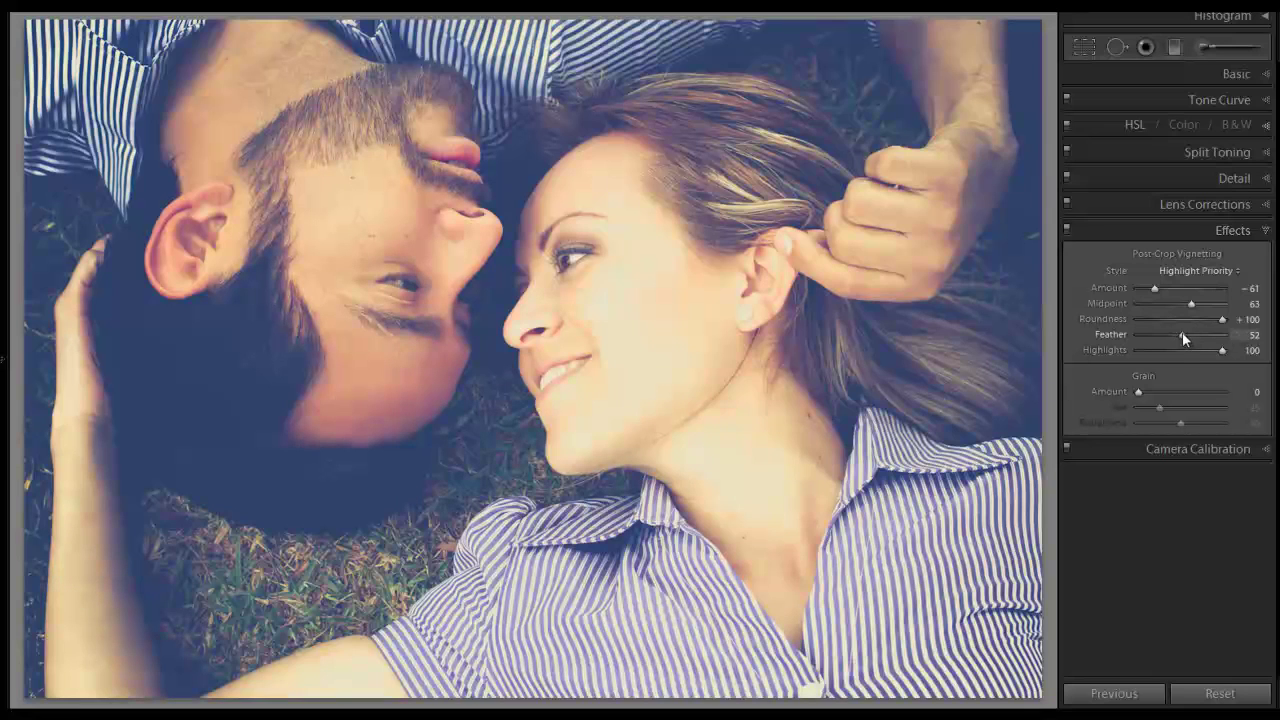
mouse_move(1224, 354)
mouse_down()
mouse_move(1125, 355)
mouse_move(1217, 350)
mouse_up()
drag(1219, 350, 1124, 352)
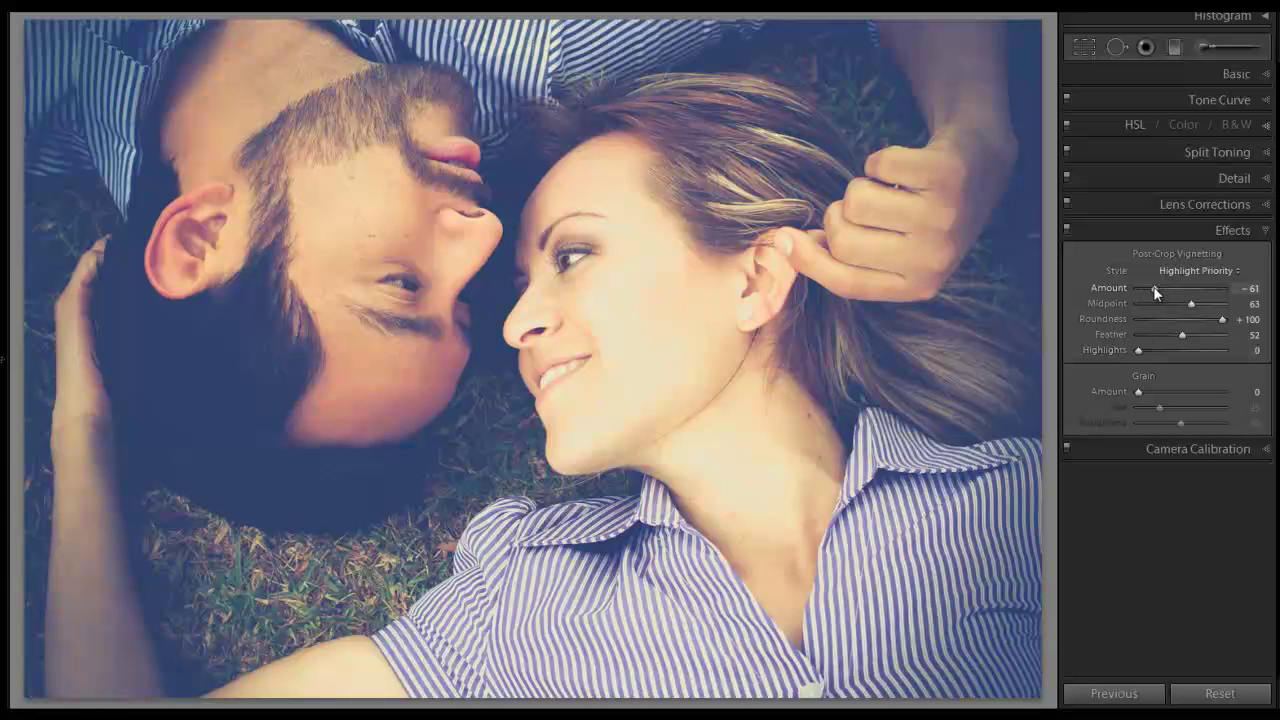
mouse_move(1154, 287)
mouse_down()
mouse_move(1167, 290)
mouse_move(1157, 293)
mouse_up()
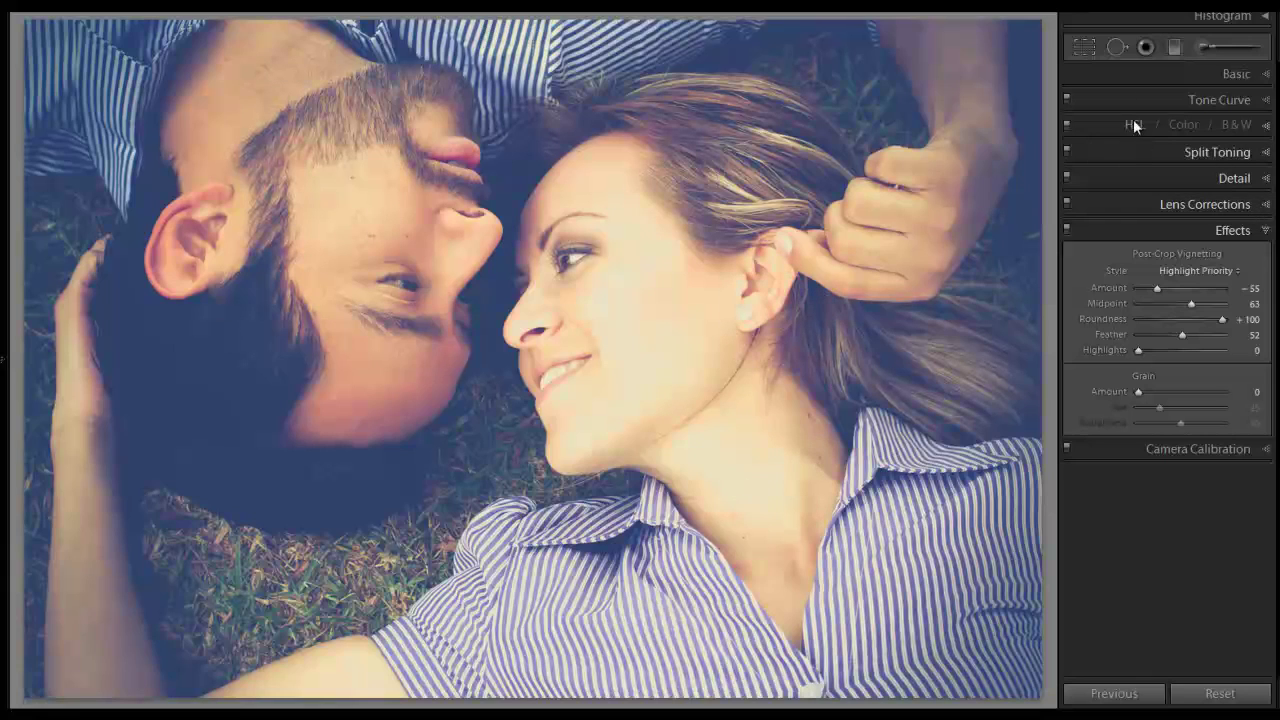
Brighten the man's face and ear with an adjustment brush at exposure 0.90, and compare the result with the brush effect off.
click(1205, 47)
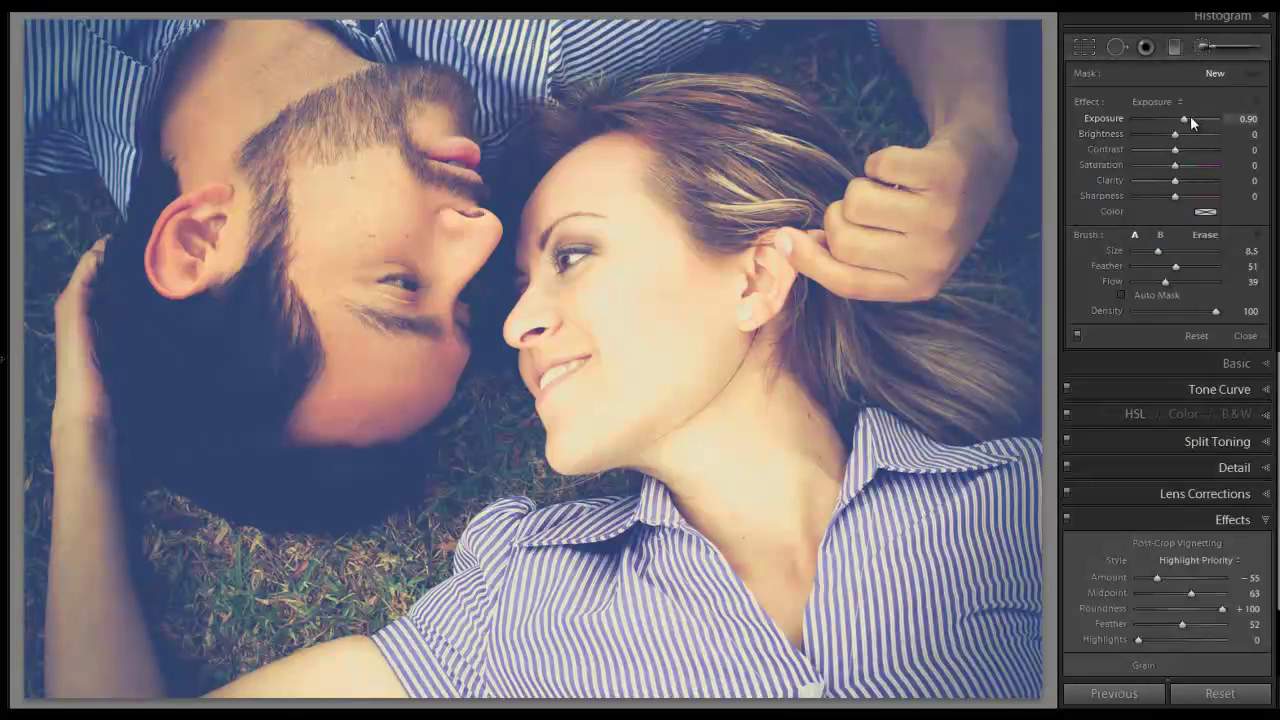
mouse_move(339, 236)
mouse_down()
mouse_move(283, 239)
mouse_move(301, 281)
mouse_move(333, 180)
mouse_move(333, 287)
mouse_move(406, 207)
mouse_move(367, 241)
mouse_move(367, 347)
mouse_move(395, 352)
mouse_move(356, 425)
mouse_move(436, 376)
mouse_move(431, 298)
mouse_move(385, 329)
mouse_move(432, 182)
mouse_move(383, 147)
mouse_move(237, 135)
mouse_move(282, 64)
mouse_move(229, 53)
mouse_move(209, 102)
mouse_move(267, 111)
mouse_move(210, 221)
mouse_move(238, 162)
mouse_move(174, 131)
mouse_move(200, 189)
mouse_move(229, 187)
mouse_move(253, 265)
mouse_move(382, 295)
mouse_move(348, 397)
mouse_up()
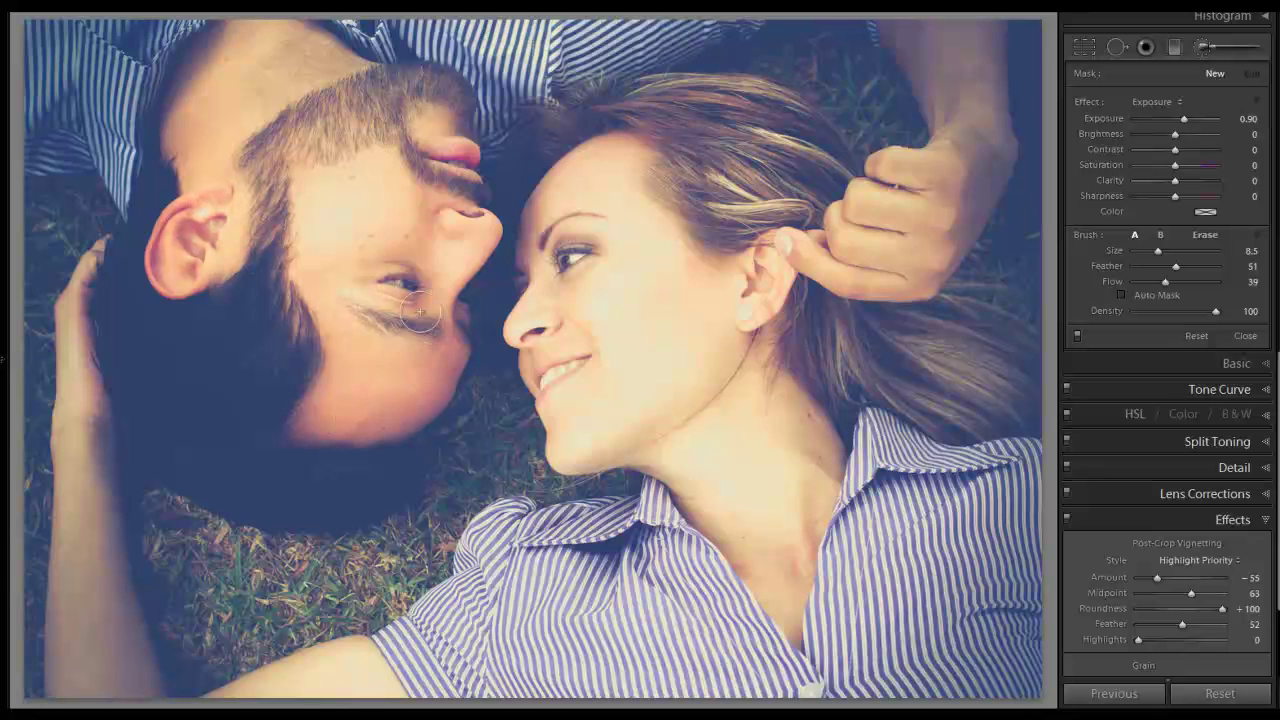
mouse_move(420, 312)
mouse_down()
mouse_move(419, 232)
mouse_move(376, 253)
mouse_move(389, 235)
mouse_move(410, 240)
mouse_move(378, 145)
mouse_move(297, 117)
mouse_move(328, 80)
mouse_move(285, 60)
mouse_move(318, 48)
mouse_move(282, 48)
mouse_move(191, 115)
mouse_move(247, 127)
mouse_move(222, 214)
mouse_move(233, 204)
mouse_move(152, 253)
mouse_move(181, 238)
mouse_move(180, 285)
mouse_up()
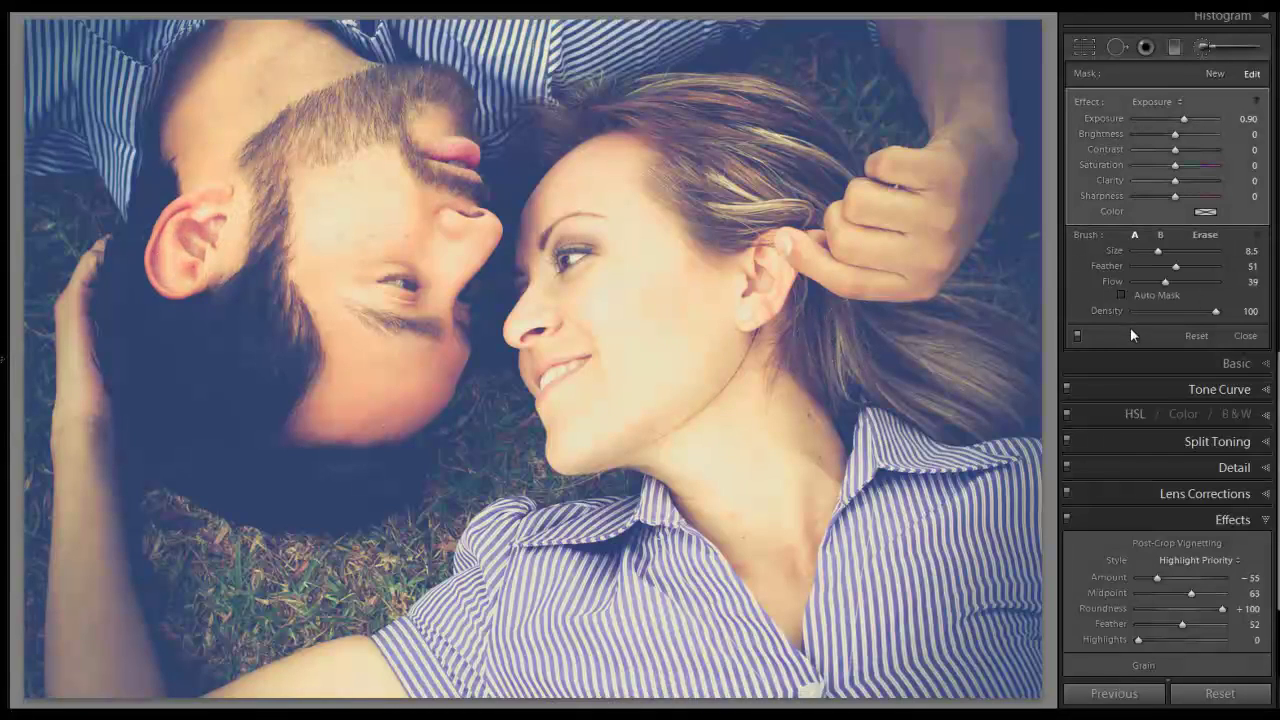
click(1077, 336)
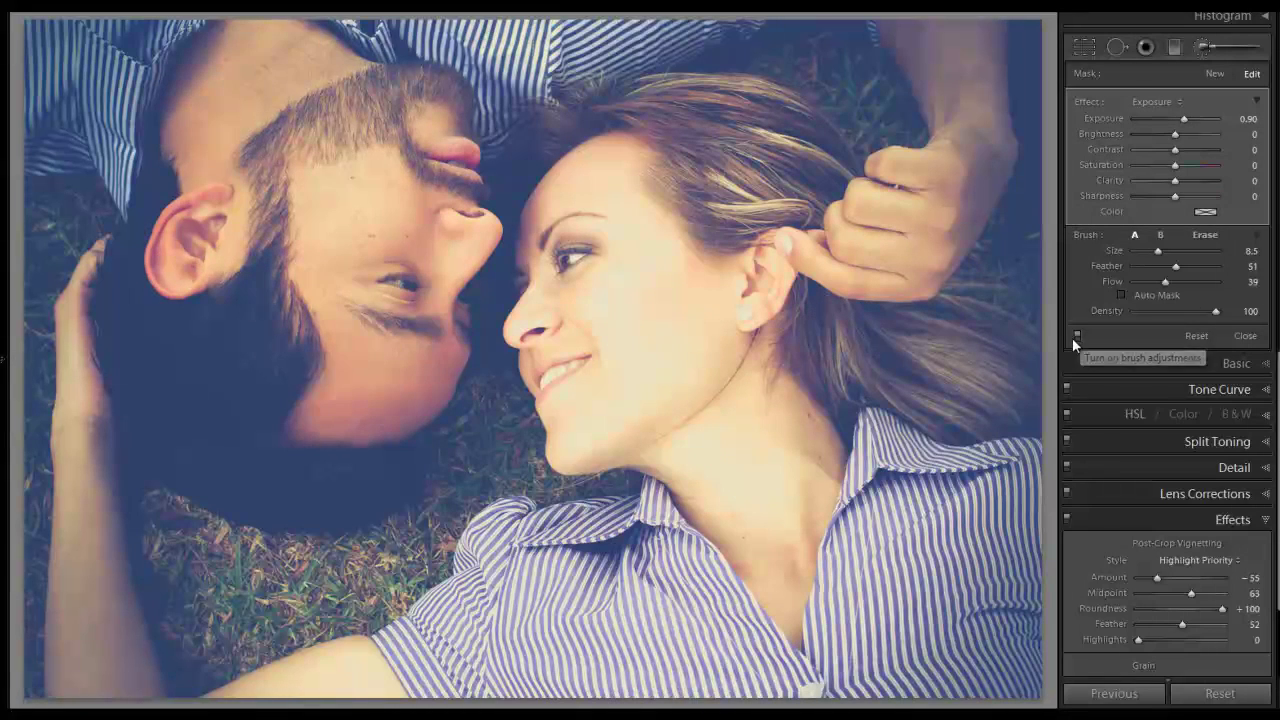
click(1077, 336)
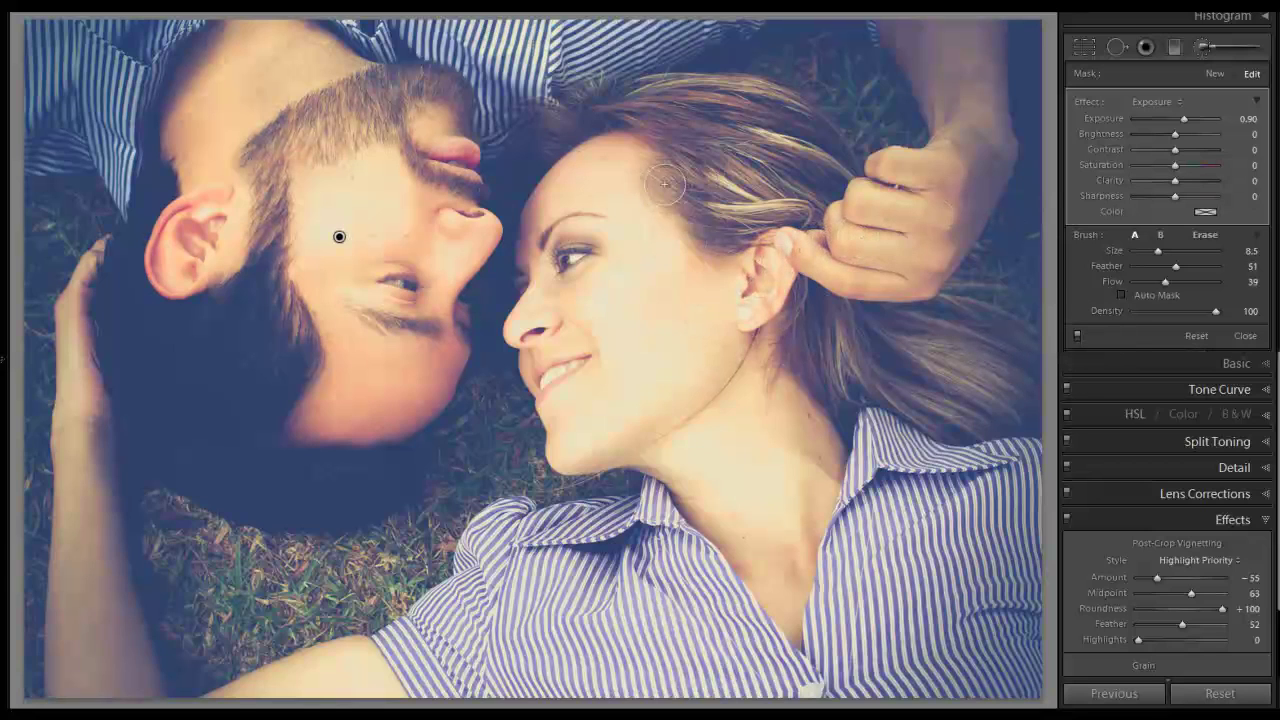
click(1245, 336)
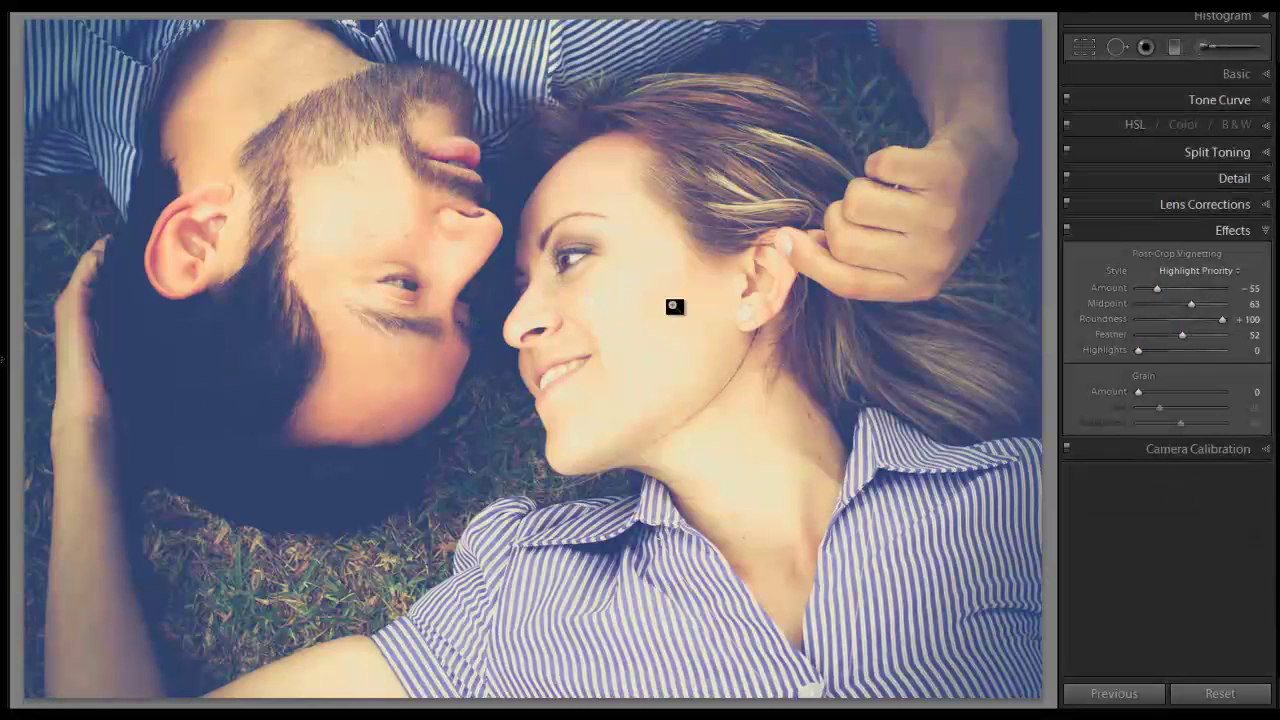
Try split toning with red highlights at hue 0, saturation 100 and green shadows at hue 117, saturation 67.
click(1264, 153)
click(1220, 176)
drag(1151, 200, 887, 172)
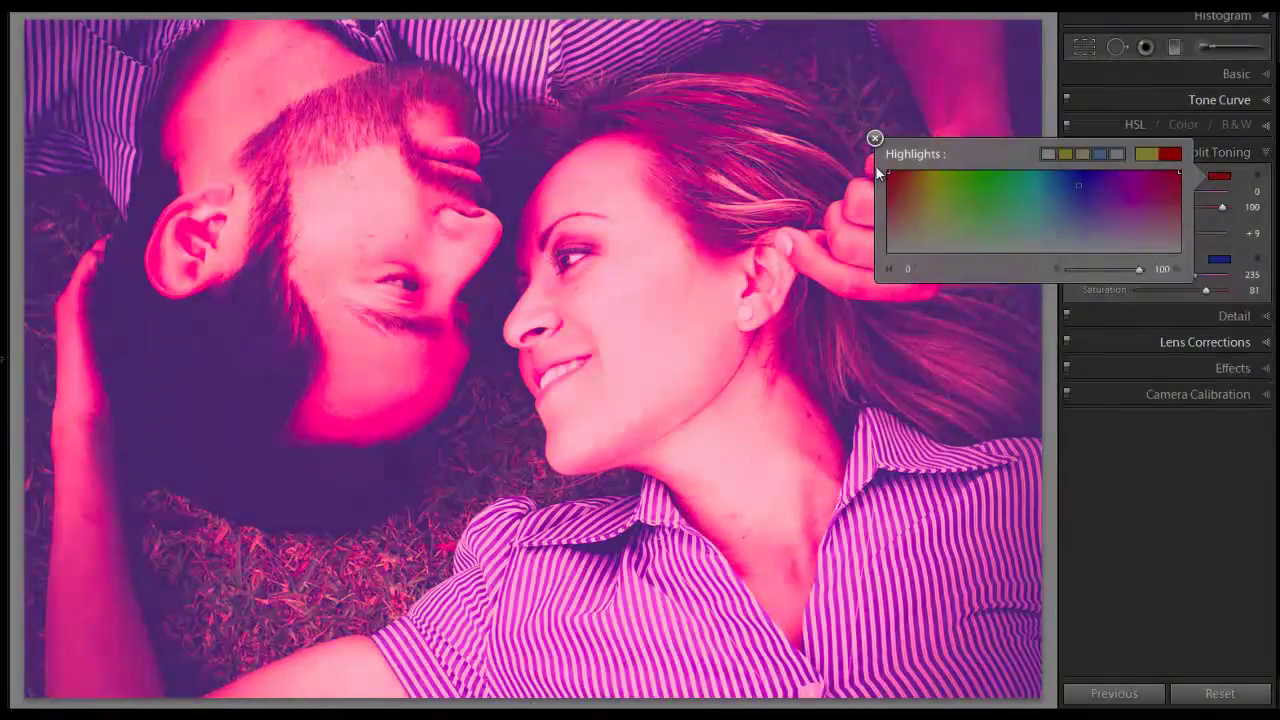
click(875, 138)
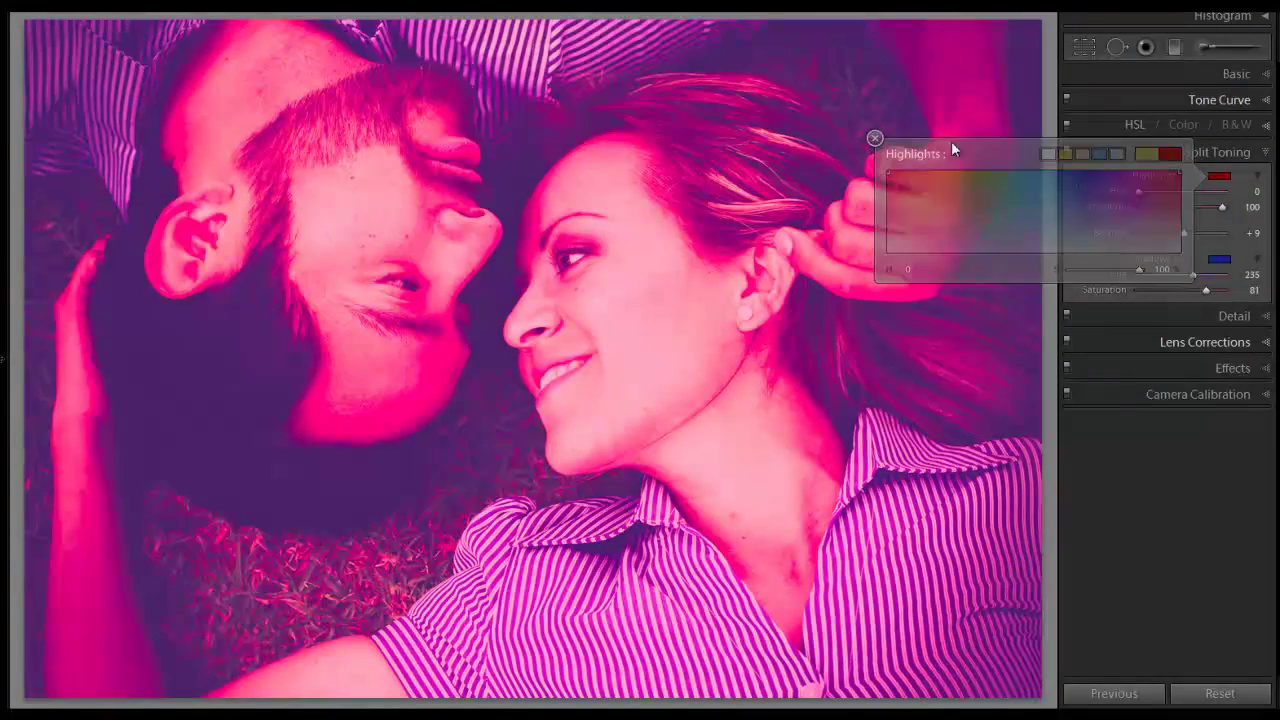
click(1220, 261)
click(989, 268)
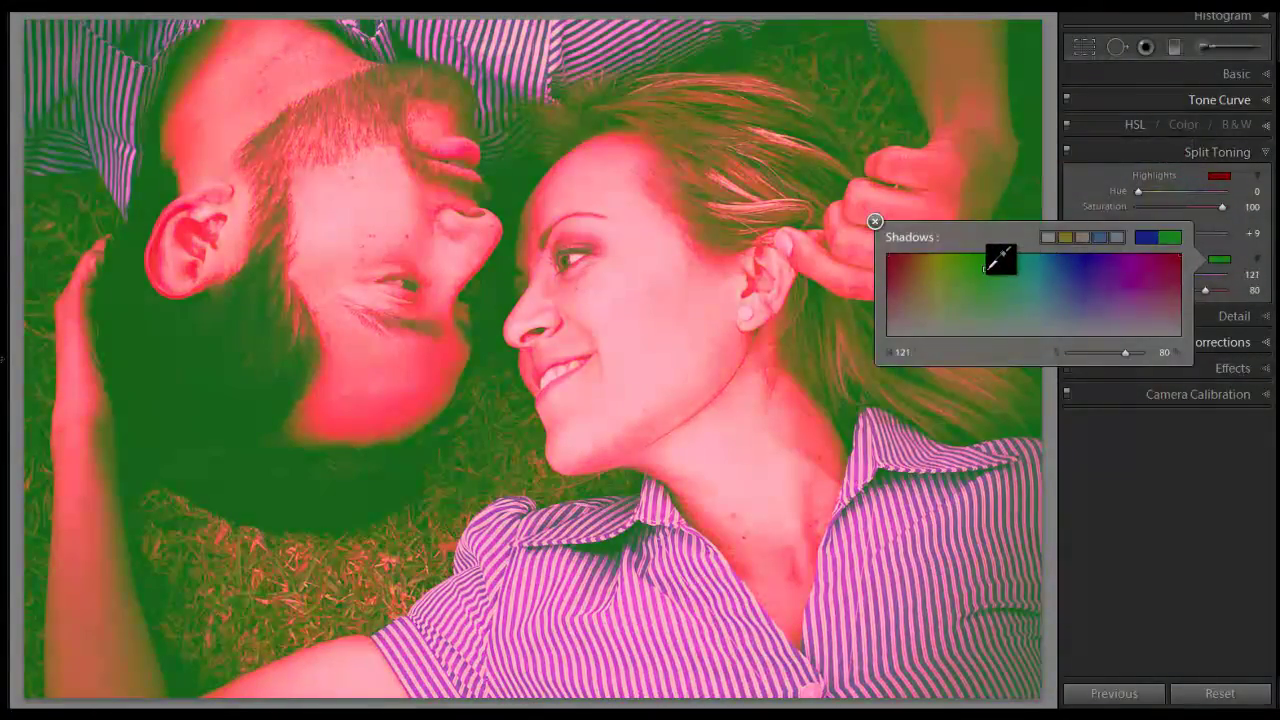
drag(988, 268, 982, 281)
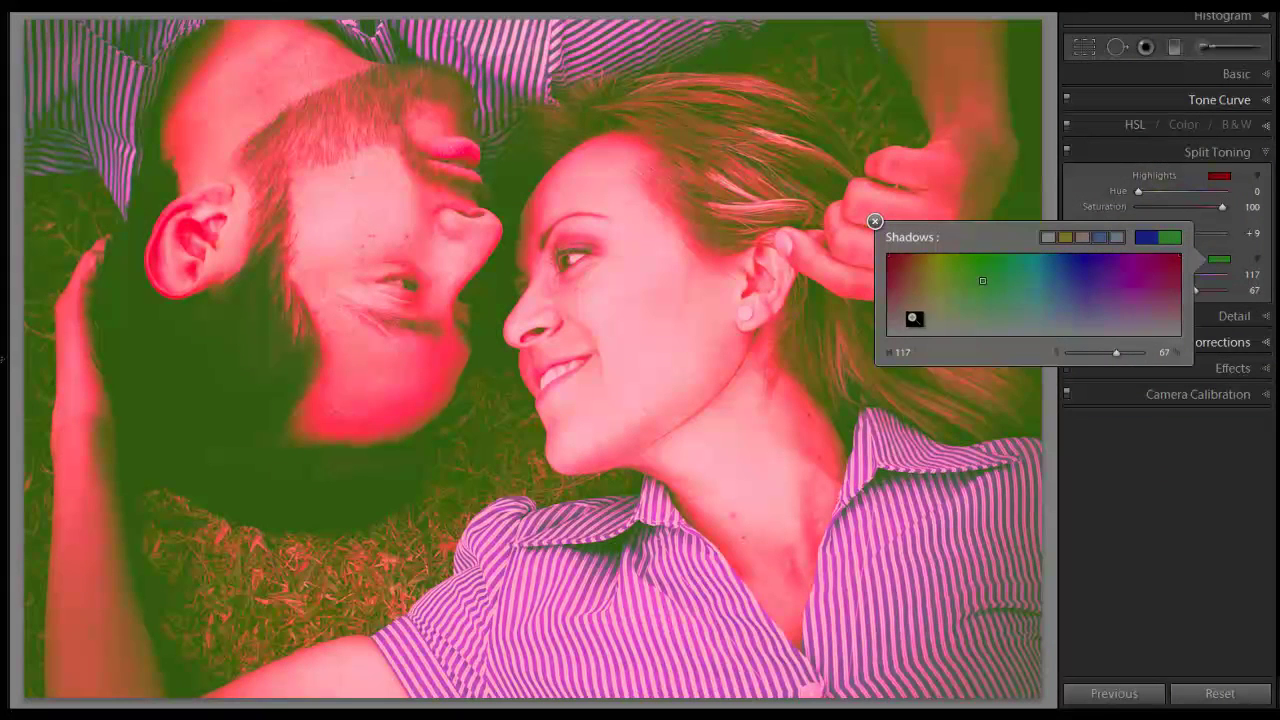
Tint the split toning highlights yellow with hue 54 and saturation 89.
click(1220, 177)
click(1220, 177)
click(1220, 177)
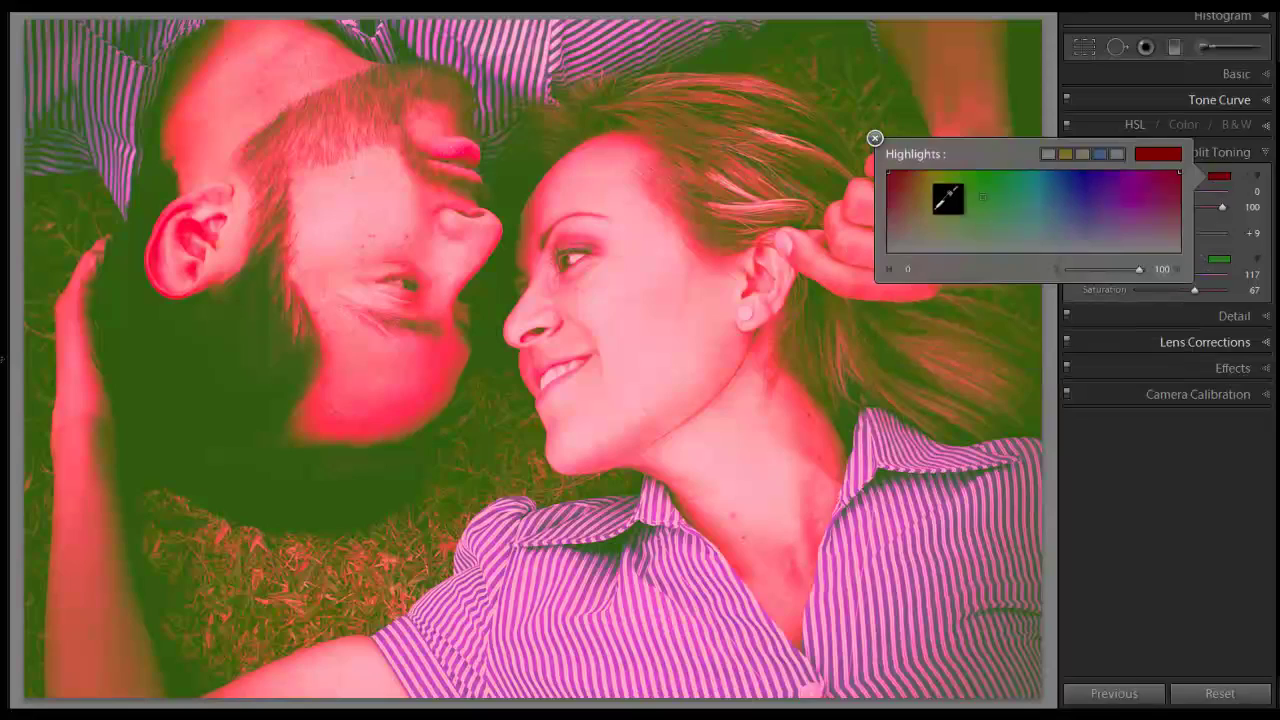
mouse_move(936, 210)
mouse_down()
mouse_move(940, 168)
mouse_move(929, 175)
mouse_up()
click(875, 138)
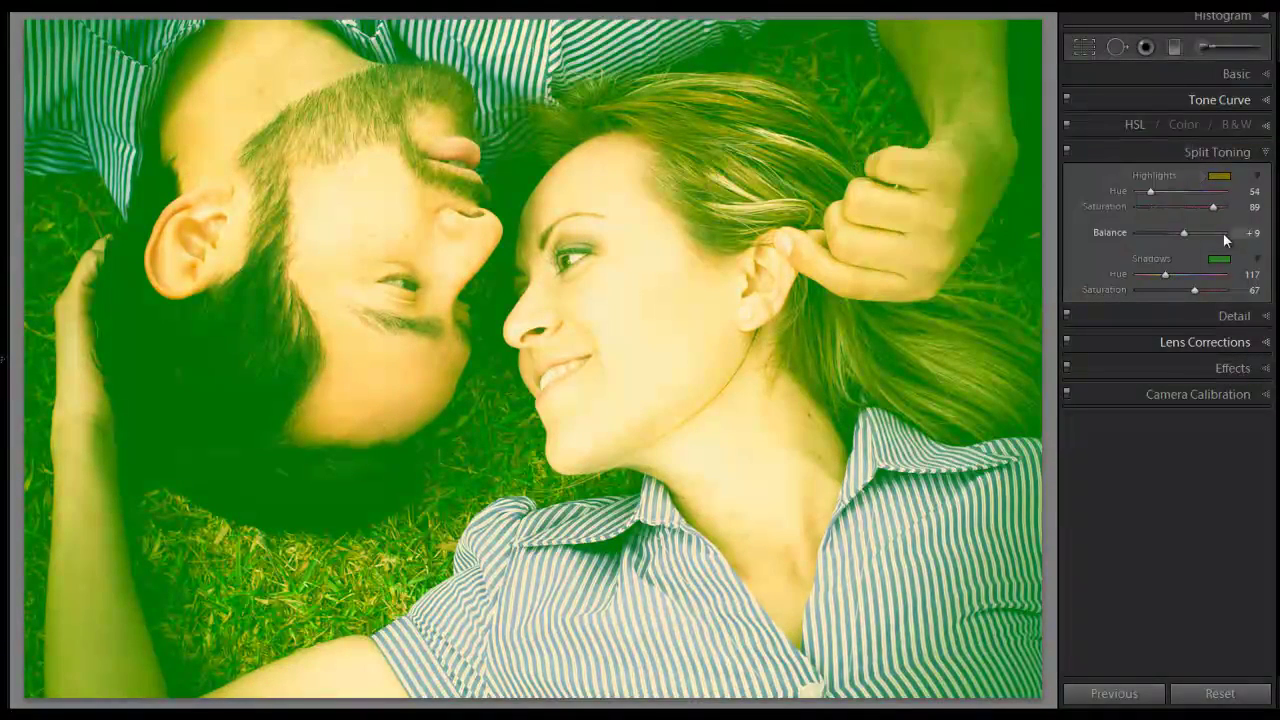
Tint the split toning shadows deep blue with hue 237 and saturation 100, and set the balance to -1.
click(1218, 260)
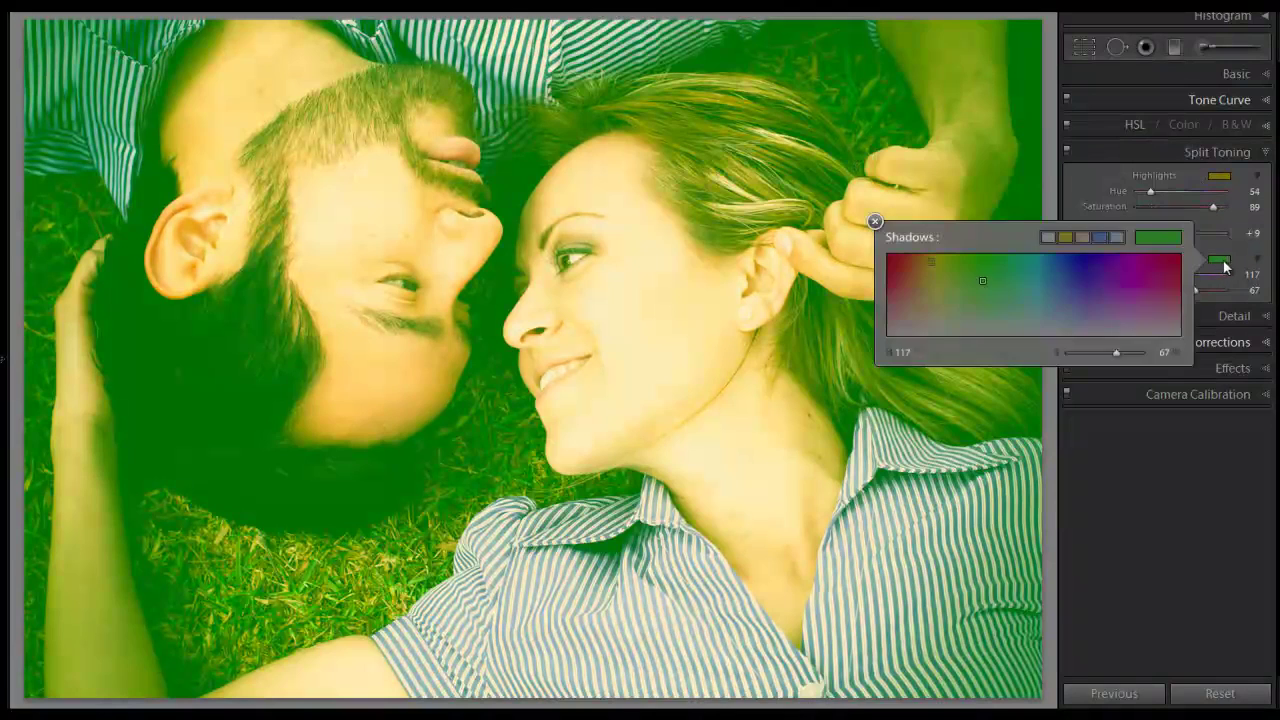
click(1035, 290)
mouse_move(1035, 290)
mouse_down()
mouse_move(1035, 267)
mouse_move(1100, 256)
mouse_up()
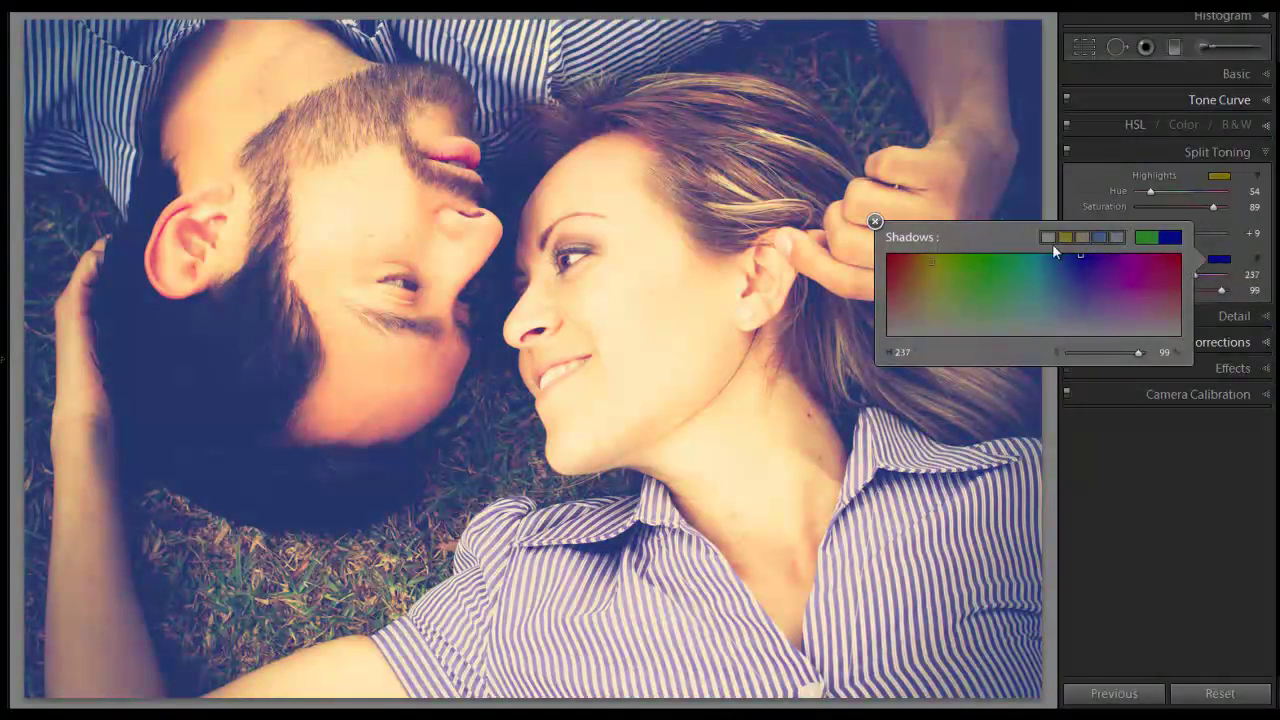
click(875, 221)
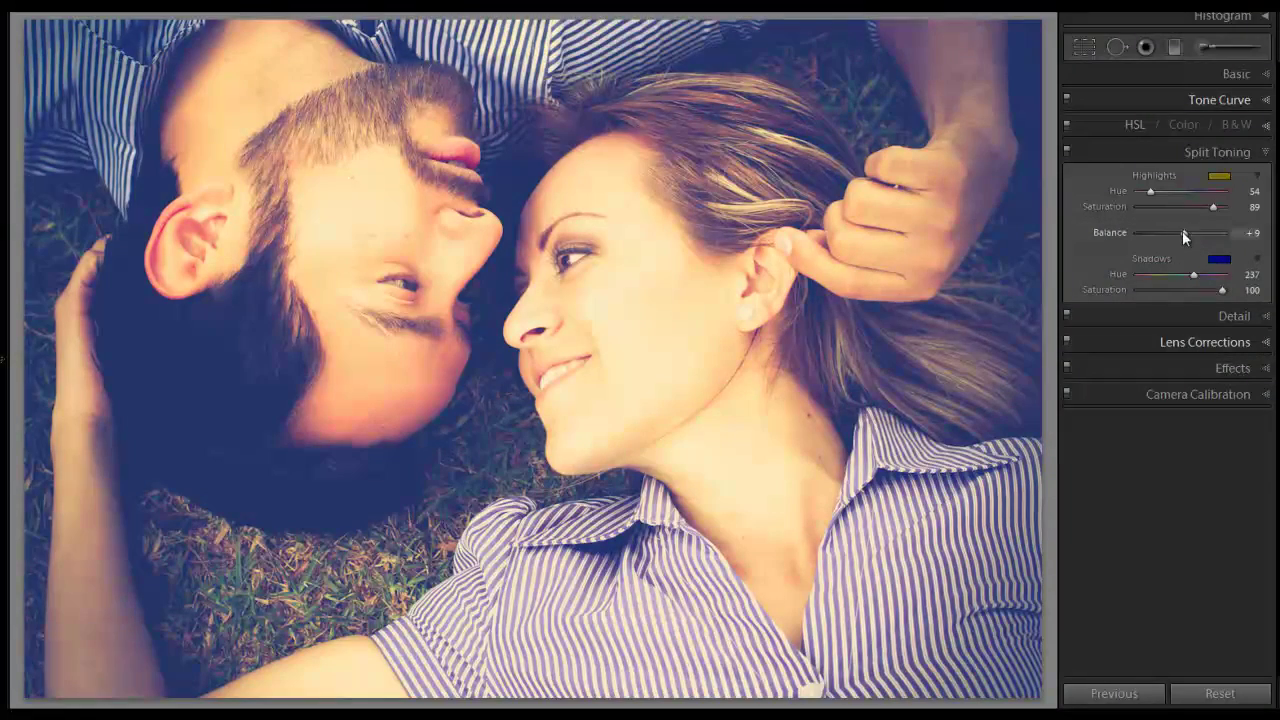
mouse_move(1182, 231)
mouse_down()
mouse_move(1150, 232)
mouse_move(1189, 236)
mouse_move(1176, 228)
mouse_up()
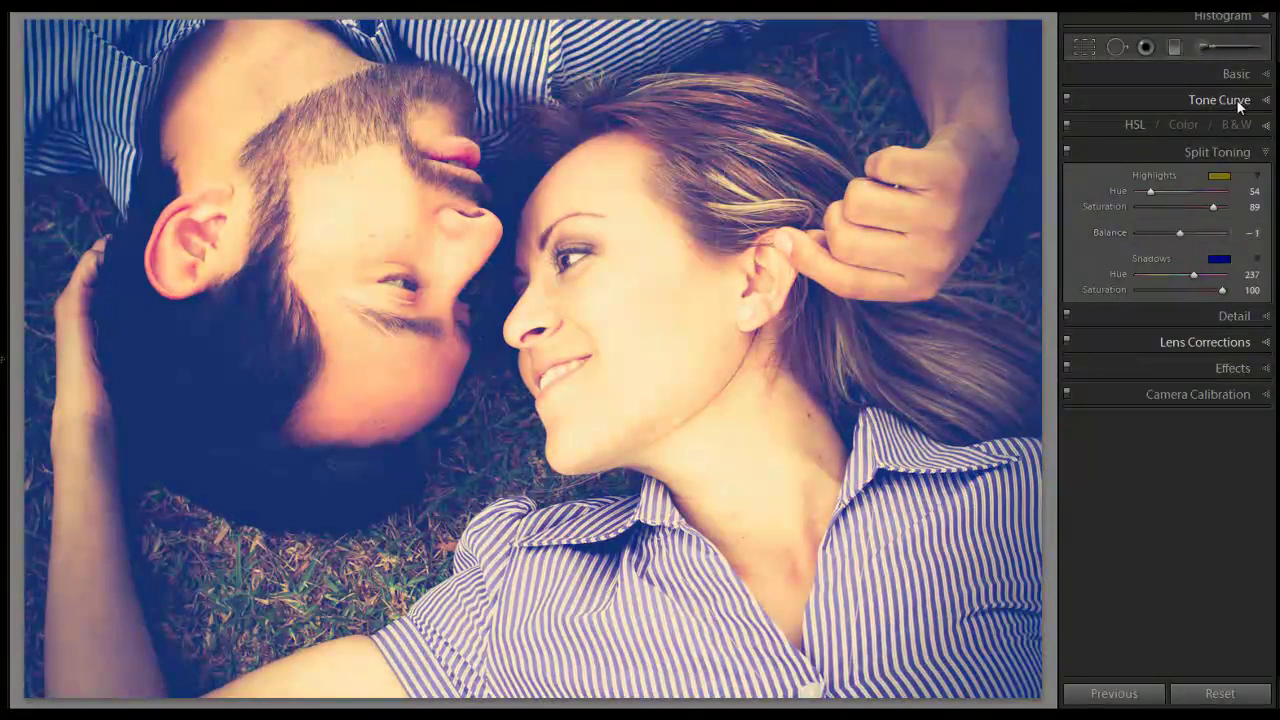
Raise the tone curve's black point slightly further to fade the blue shadows more.
click(1247, 105)
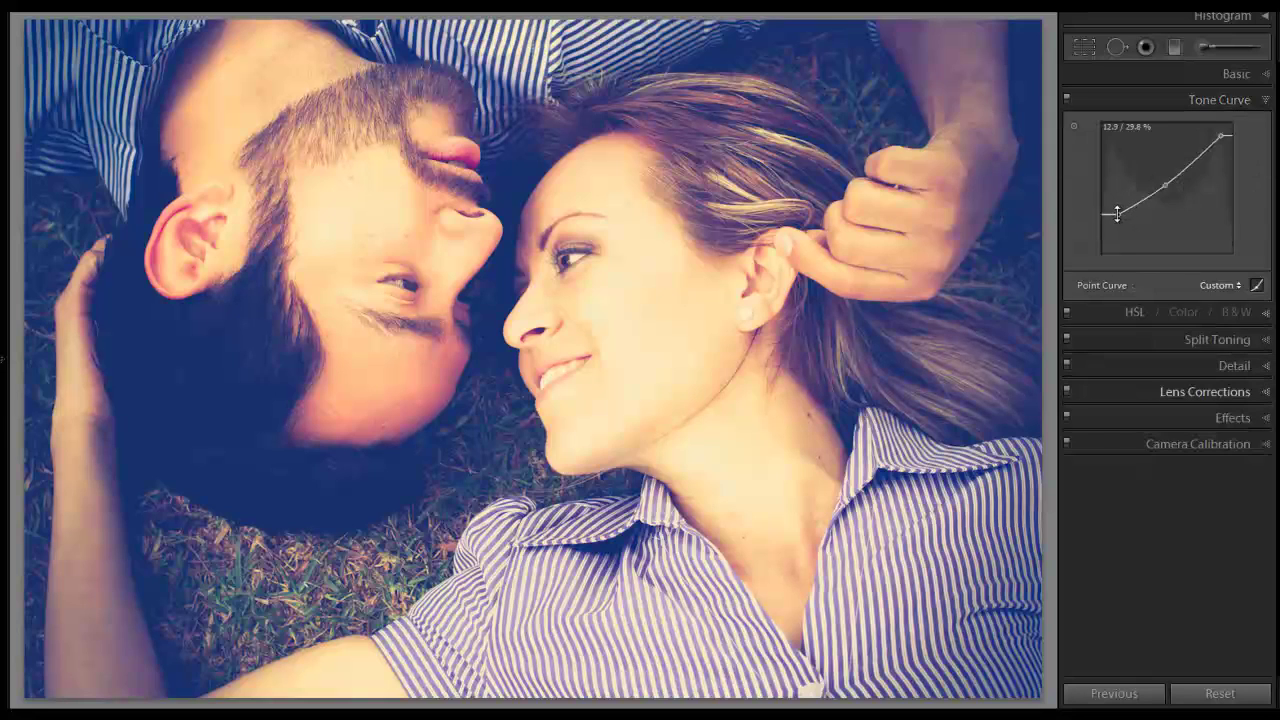
drag(1116, 214, 1117, 202)
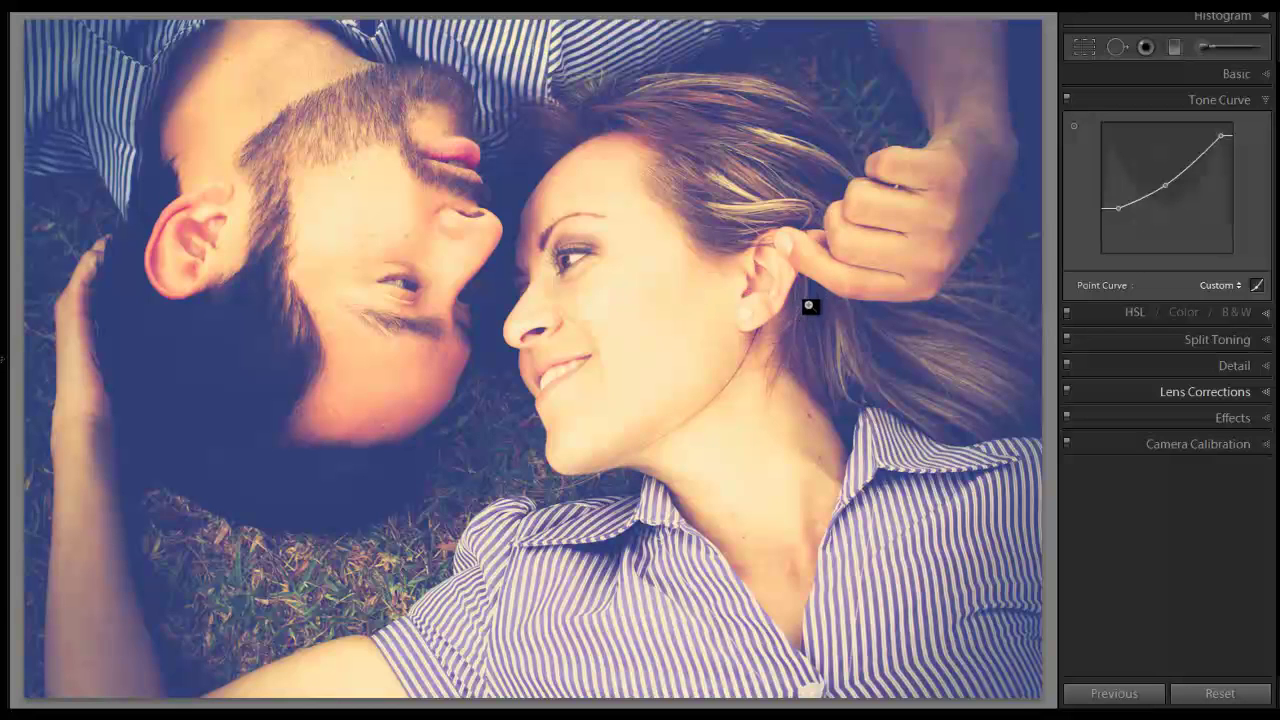
Switch to the browser and examine the Google Images results for "vintage effect" through page 6, comparing the example photos' colour tints and fading.
key(alt+Tab)
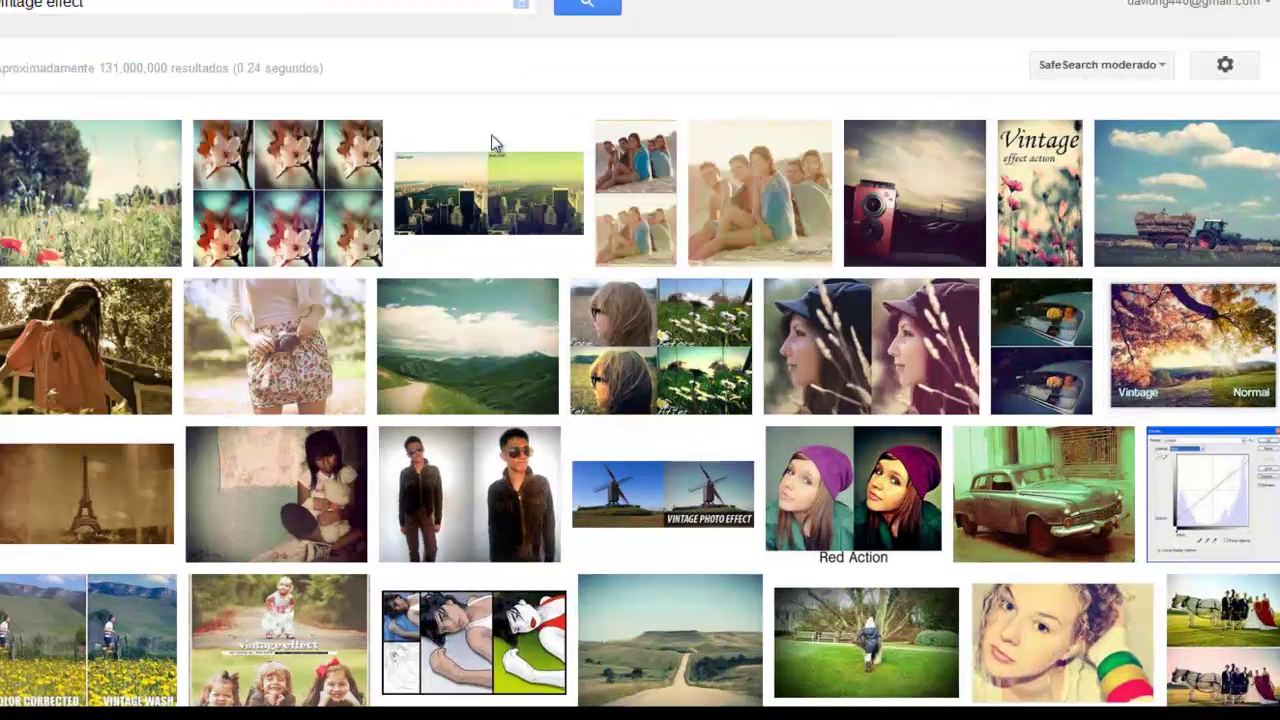
scroll(640, 360, down, 3)
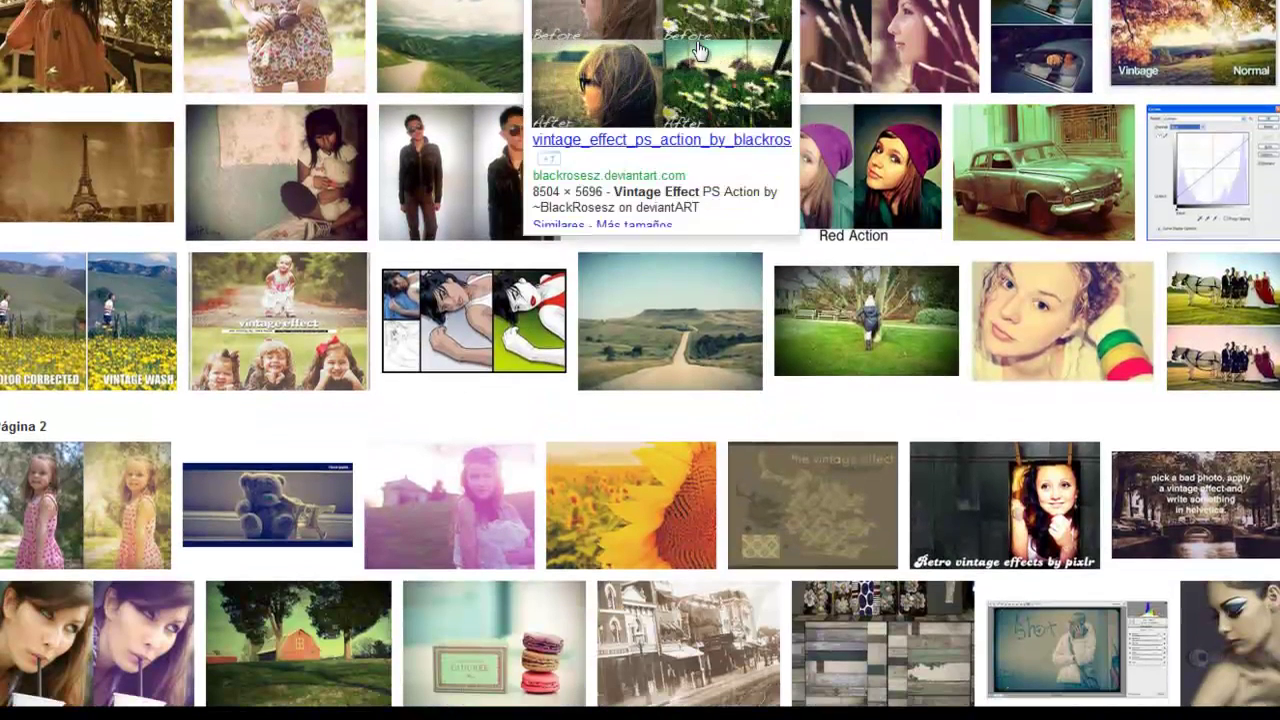
mouse_move(913, 47)
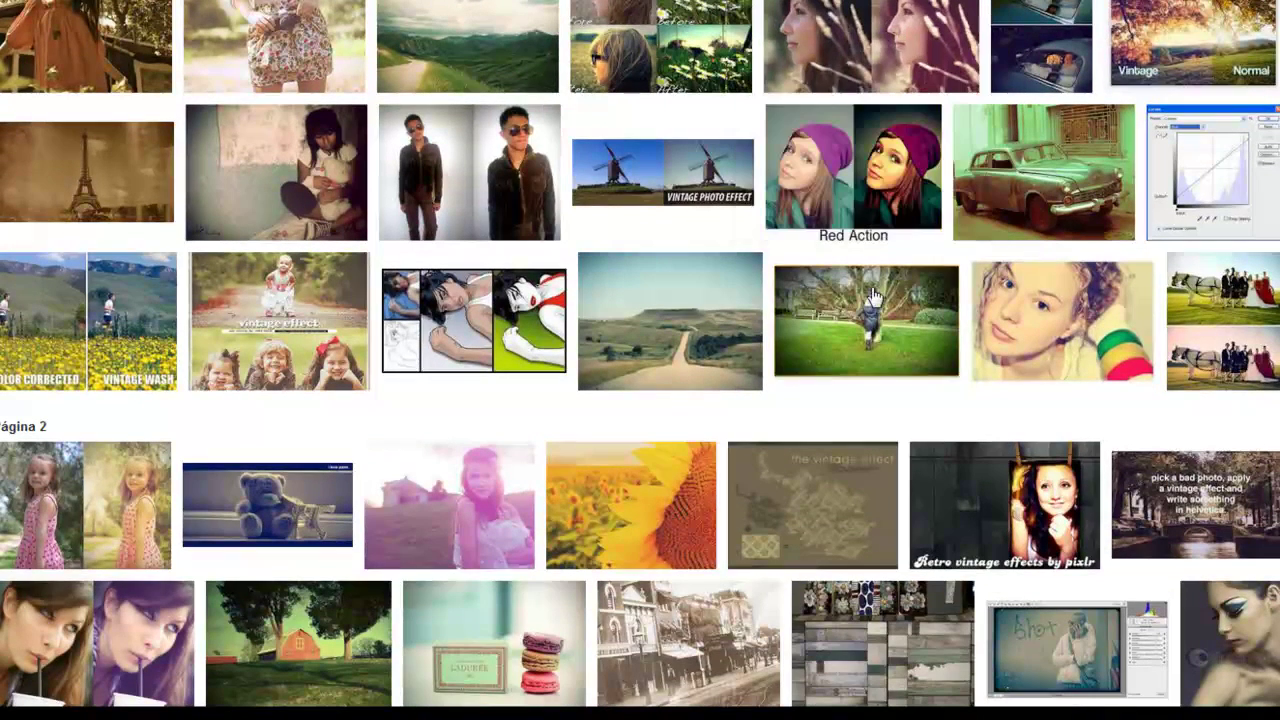
scroll(640, 360, down, 10)
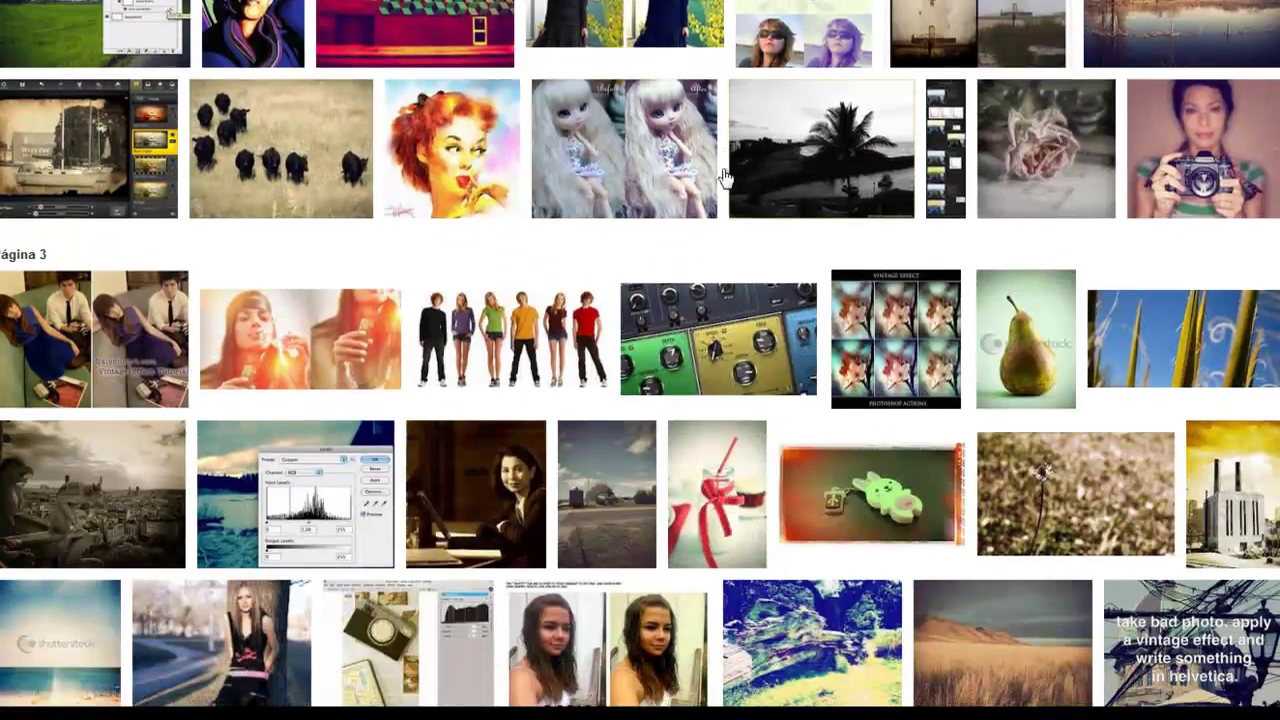
mouse_move(292, 355)
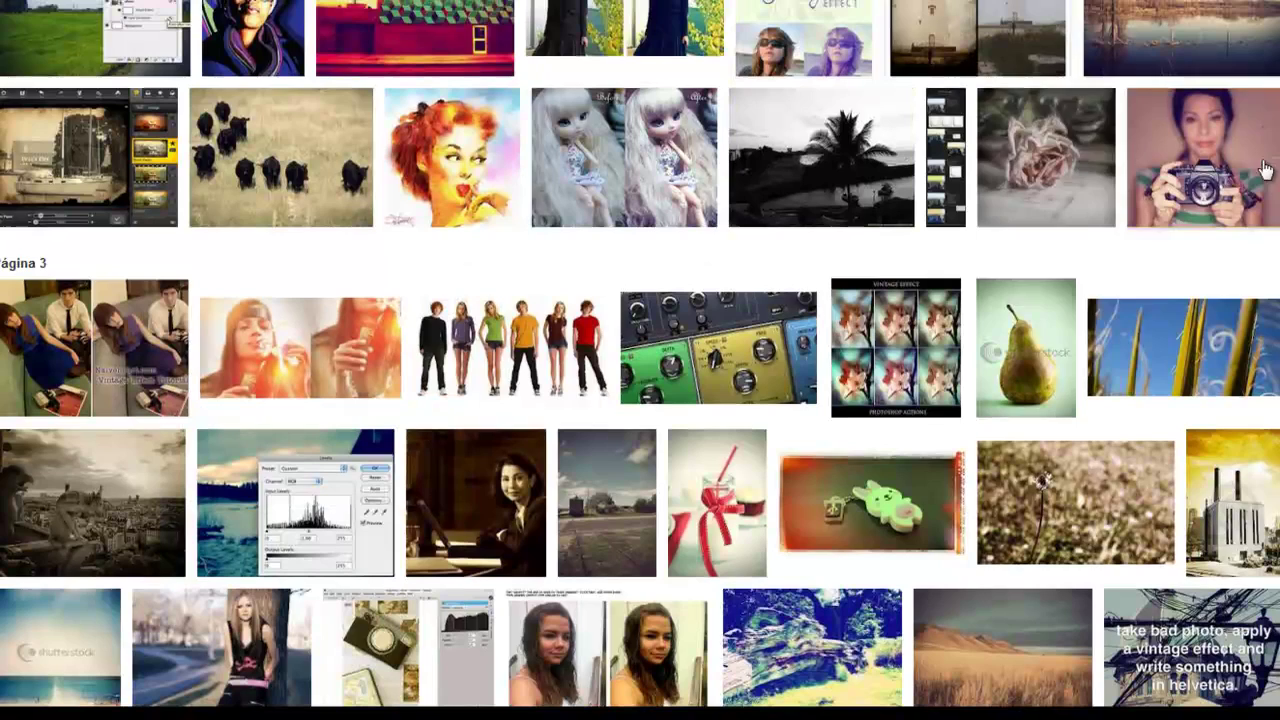
mouse_move(1208, 193)
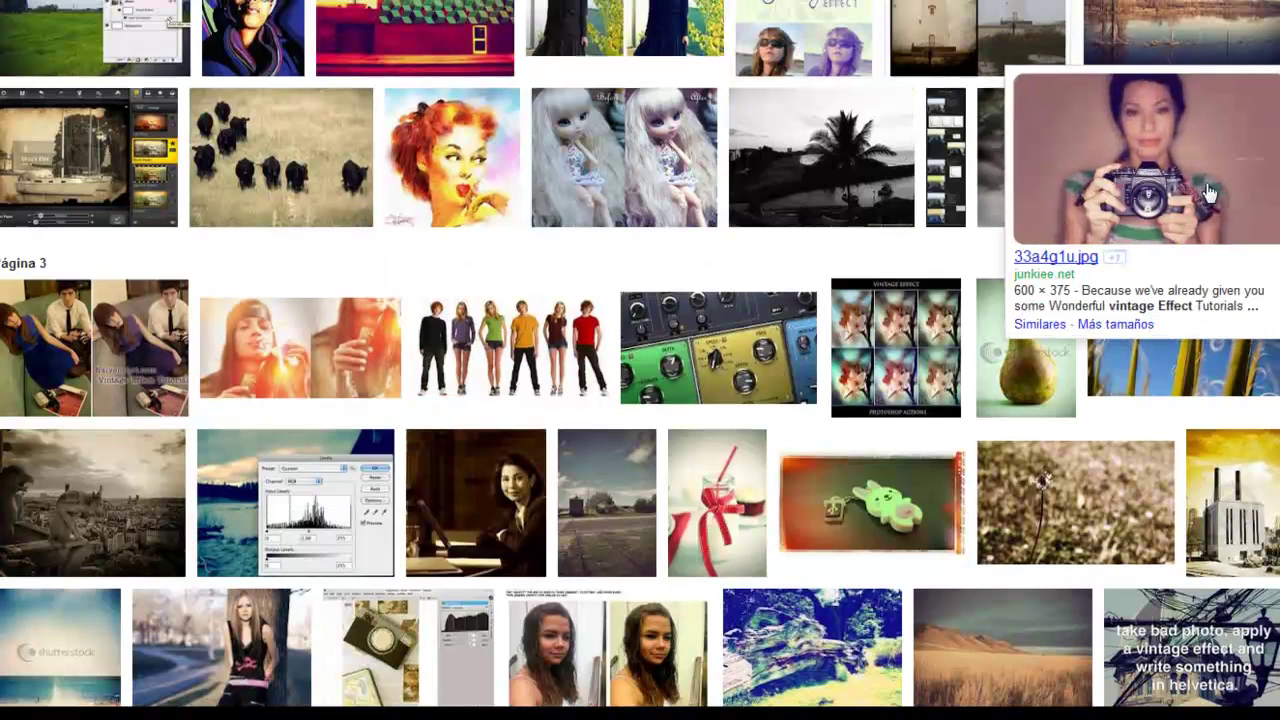
scroll(1260, 290, down, 8)
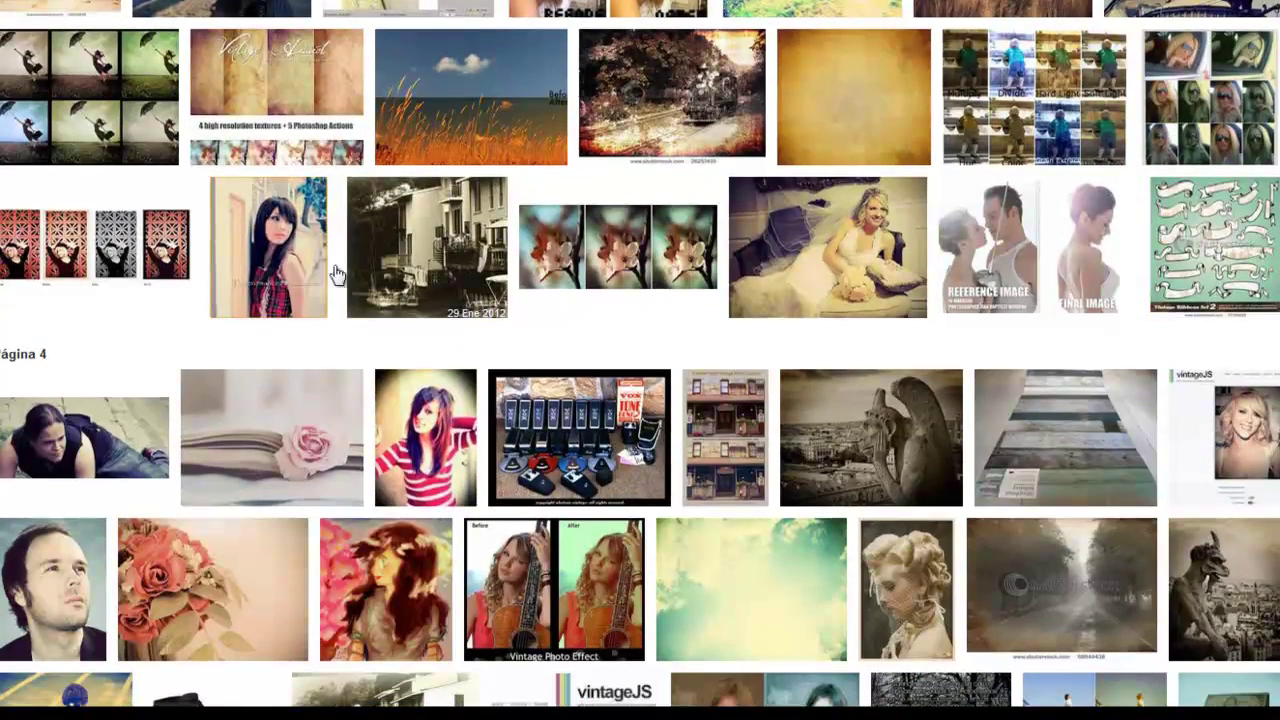
mouse_move(565, 588)
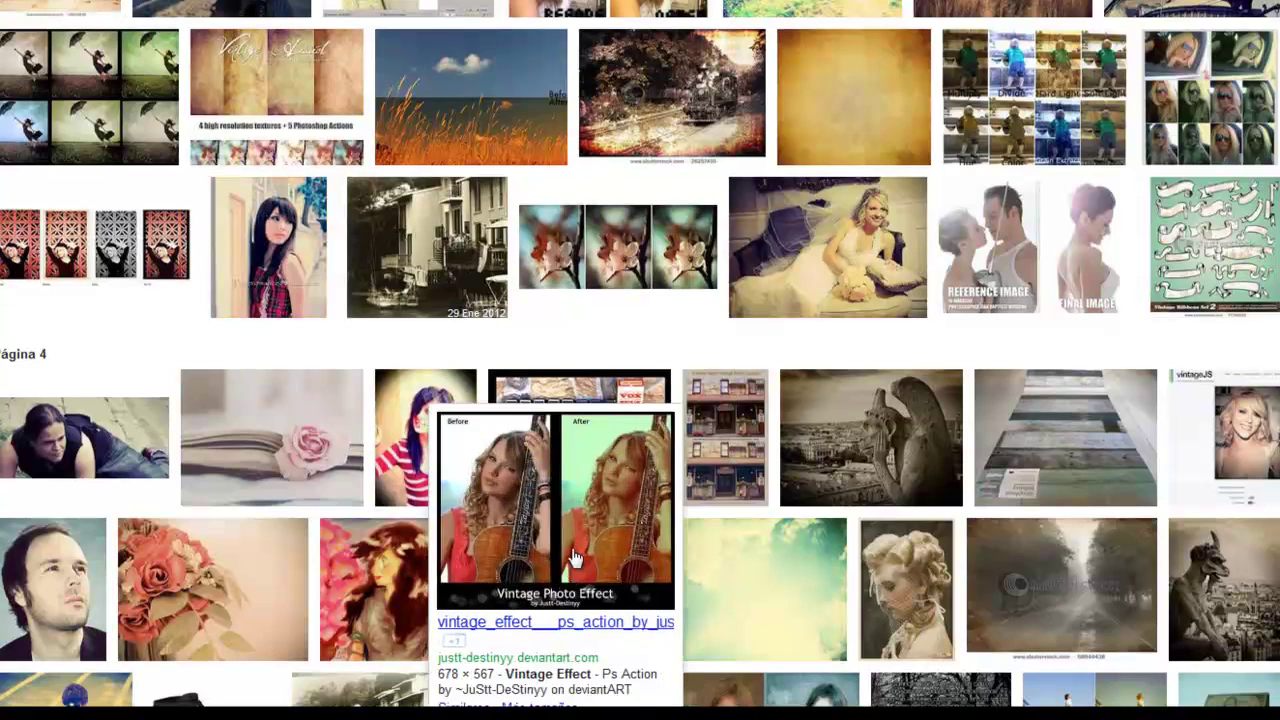
scroll(1068, 481, up, 1)
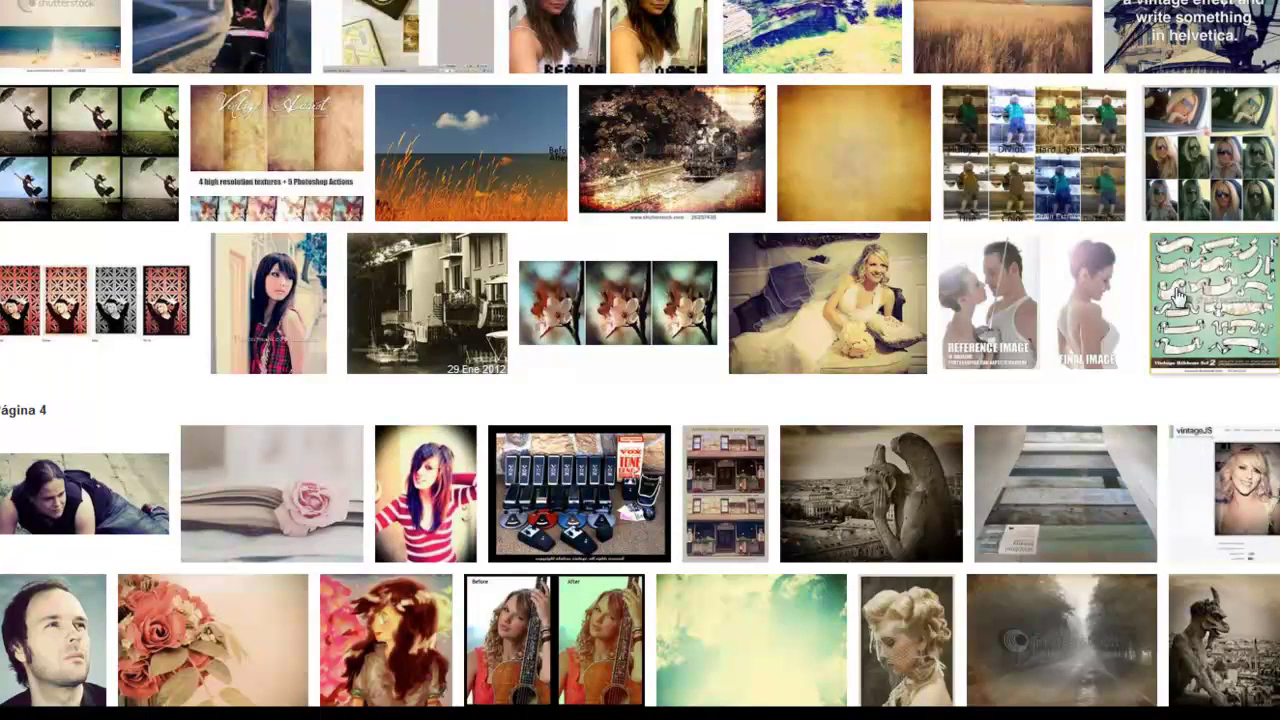
scroll(1068, 481, down, 2)
scroll(640, 360, down, 8)
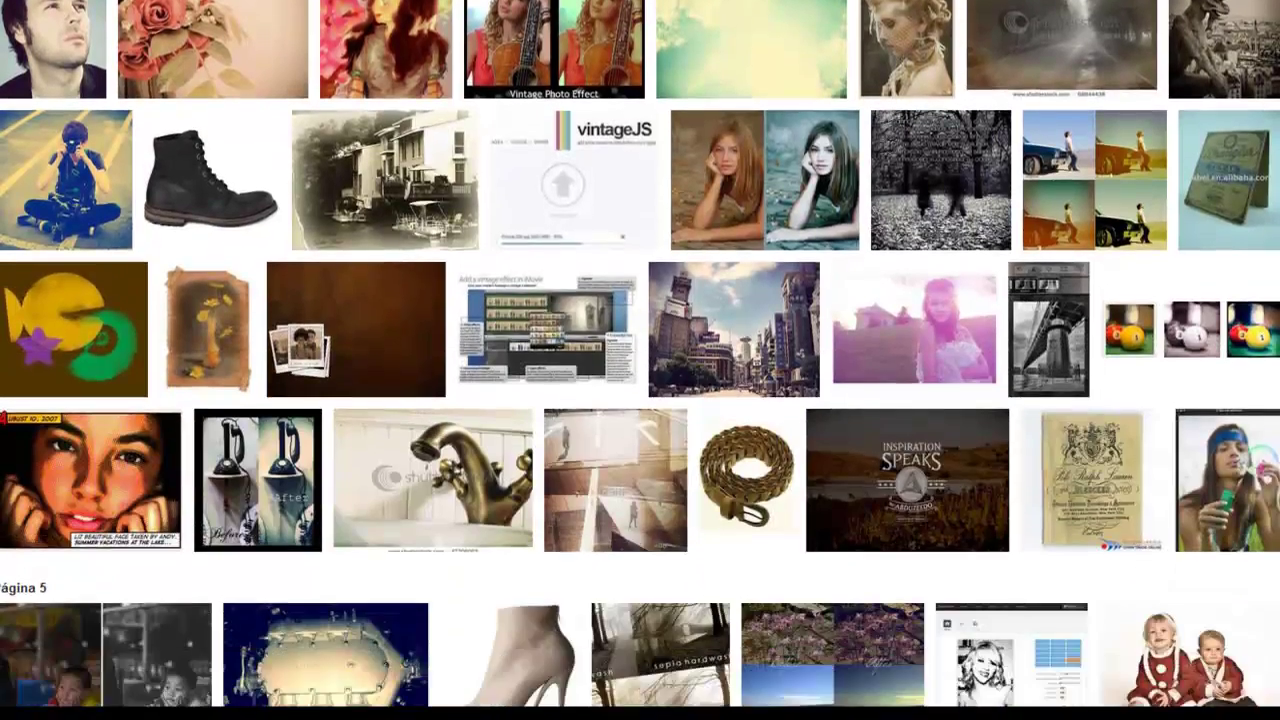
scroll(489, 193, down, 2)
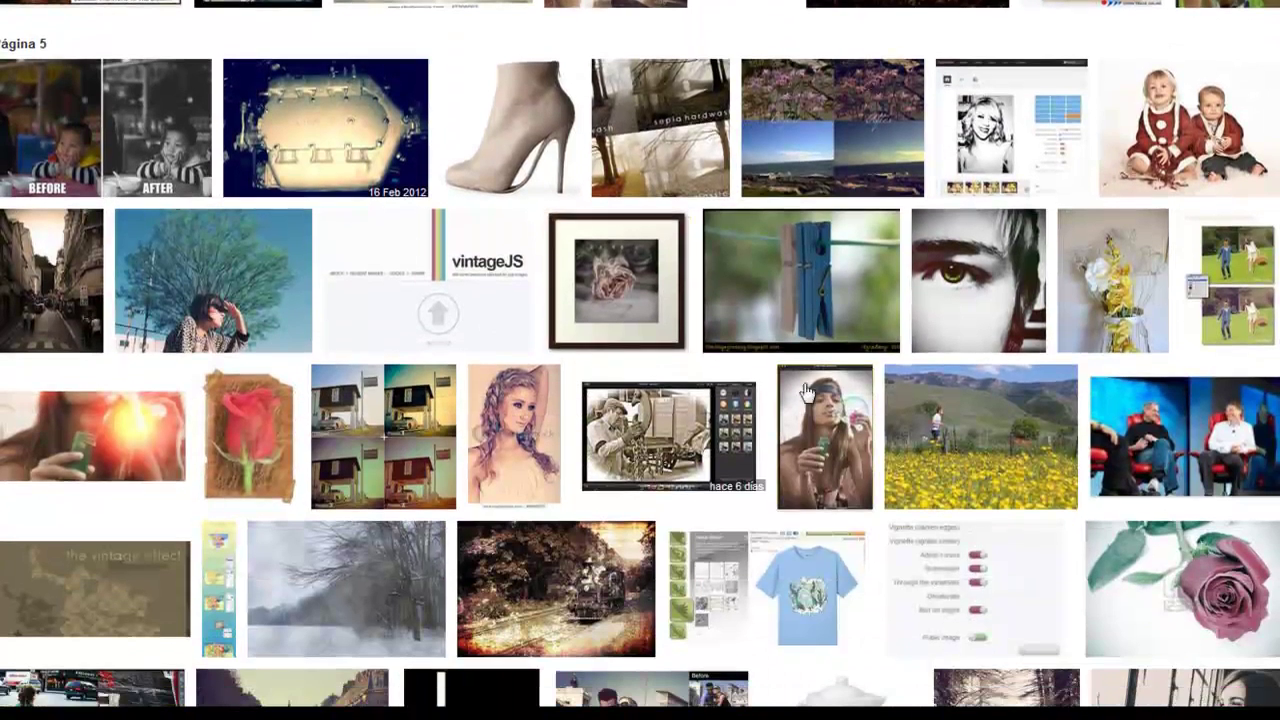
mouse_move(489, 193)
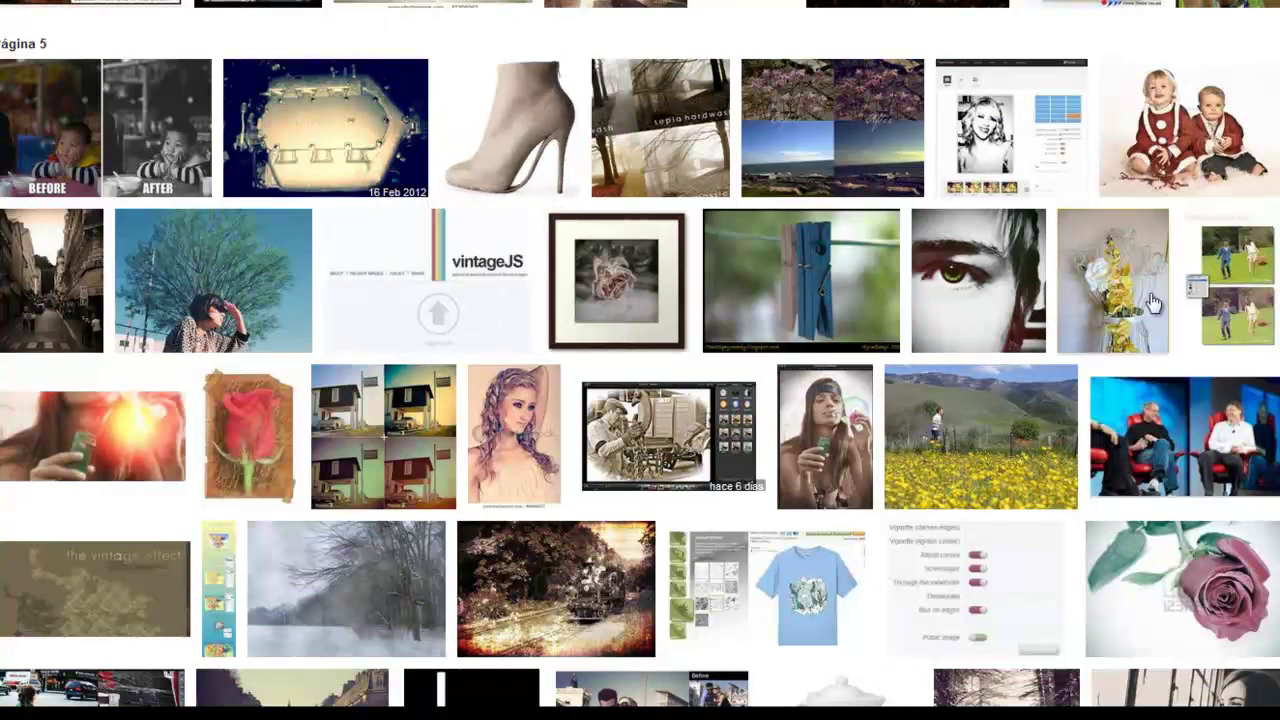
scroll(1145, 457, down, 5)
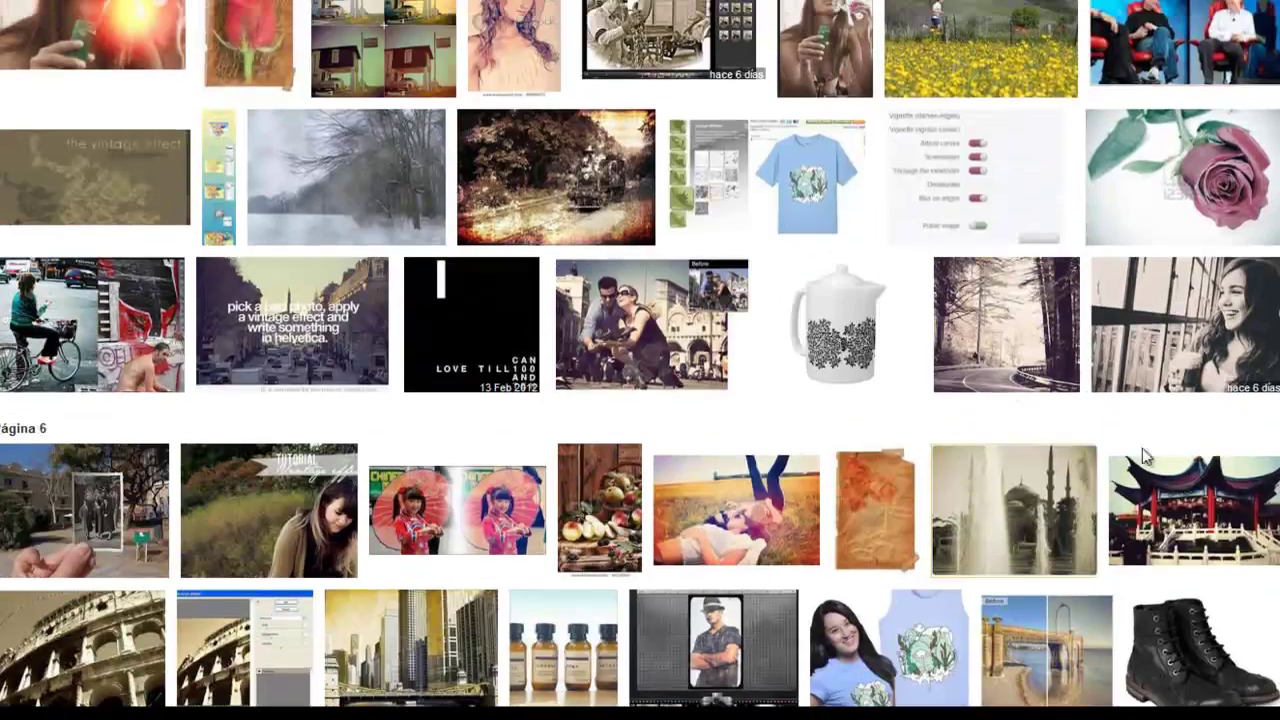
scroll(1105, 450, down, 5)
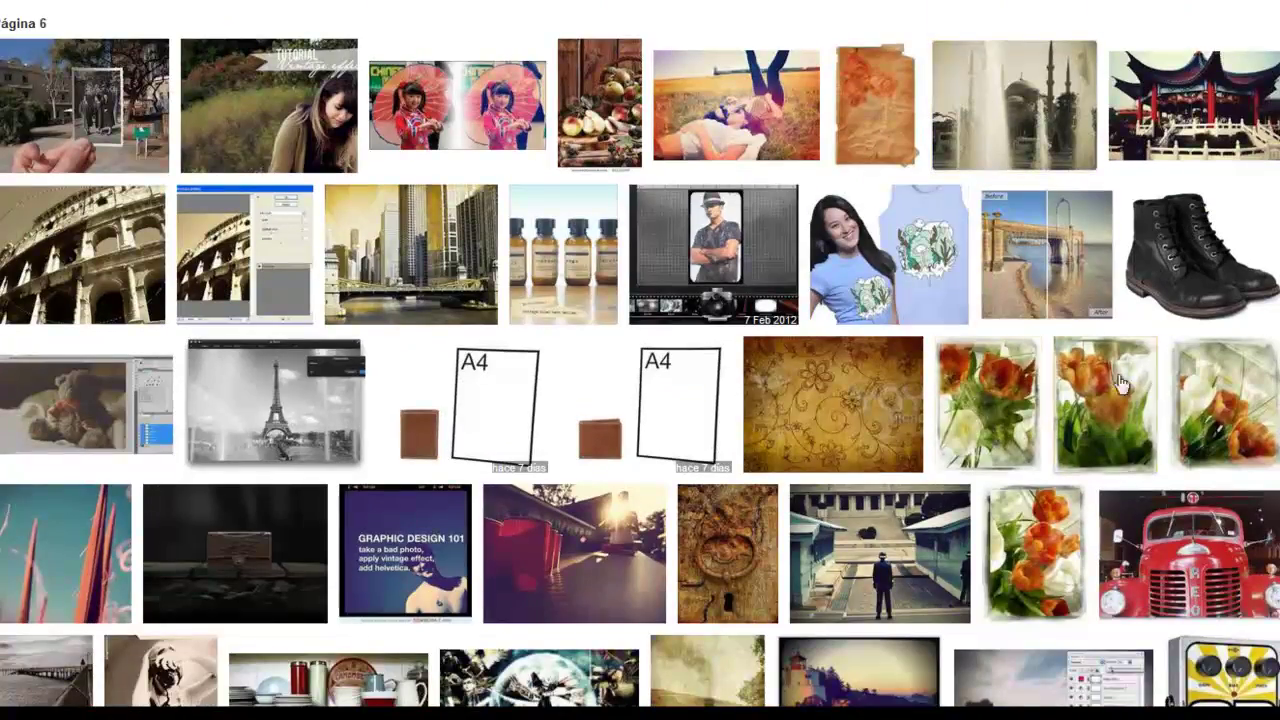